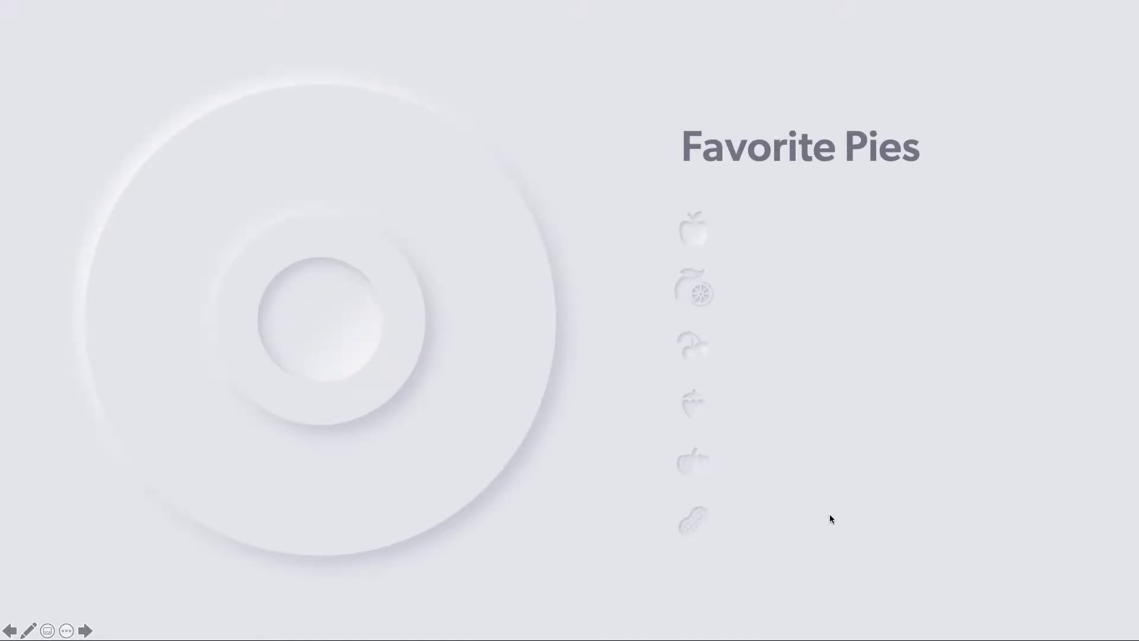
In the running show, reveal the Apple, Strawberry, Cherry and Peanut Butter slices with their percentages.
{"action": "left_click", "coordinate": [704, 239]}
{"action": "left_click", "coordinate": [699, 414]}
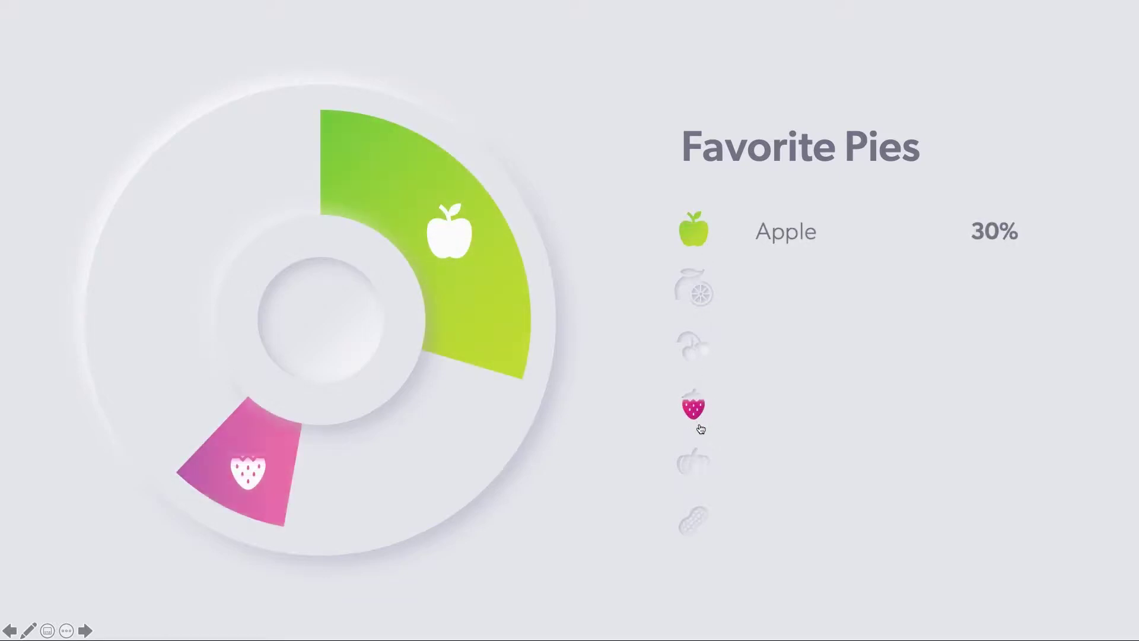
{"action": "left_click", "coordinate": [701, 355]}
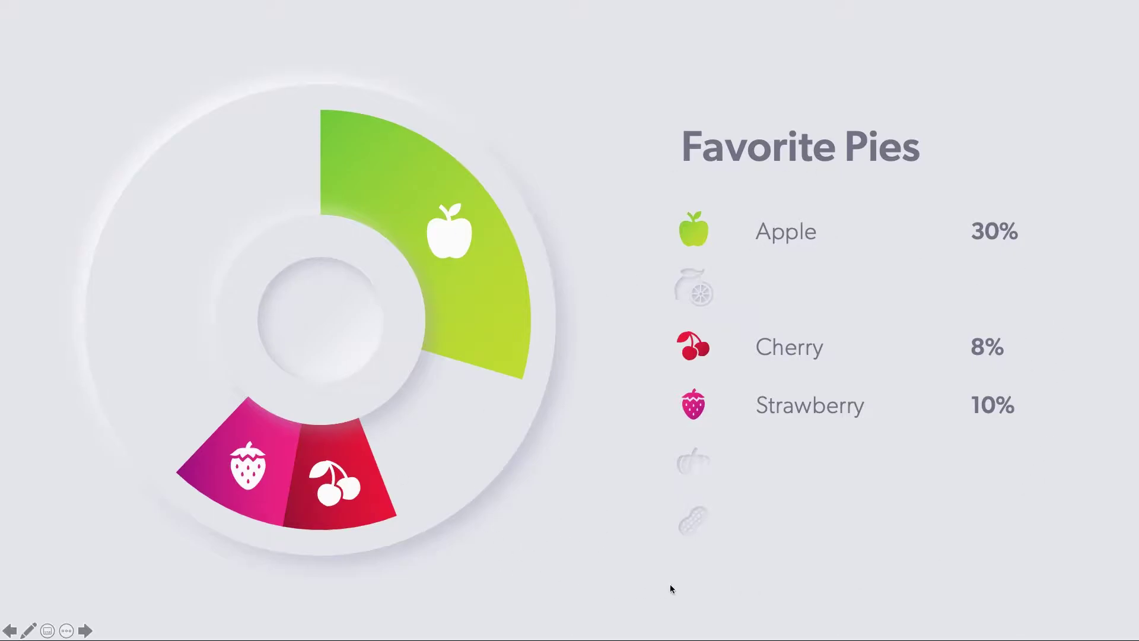
{"action": "left_click", "coordinate": [693, 528]}
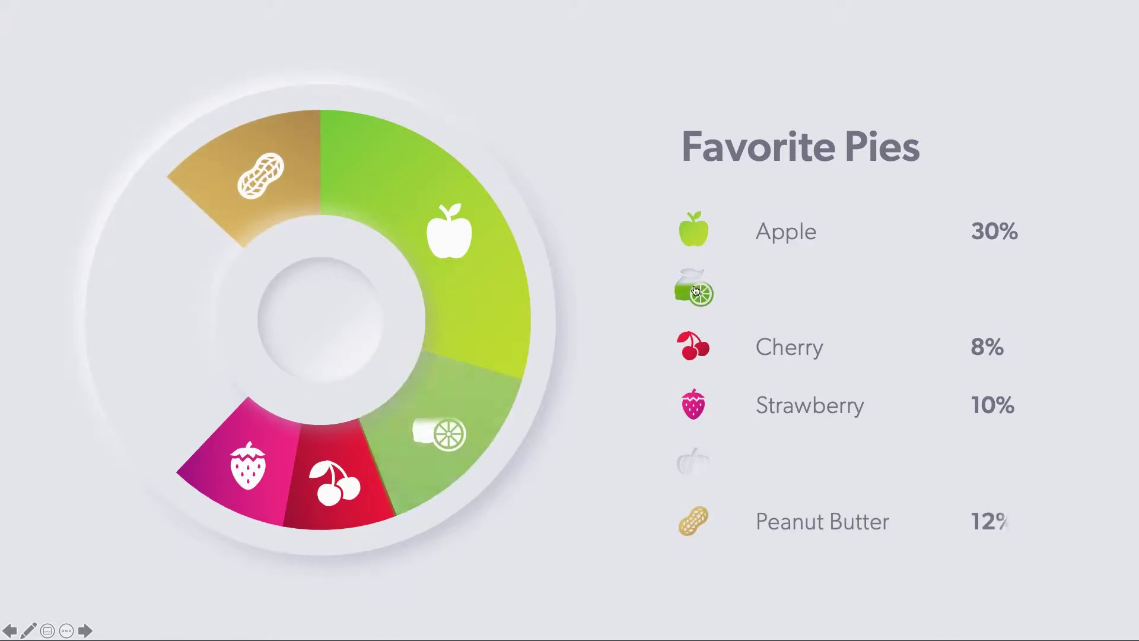
End the slideshow and give the pie chart group a Wheel entrance.
{"action": "key", "text": "Escape"}
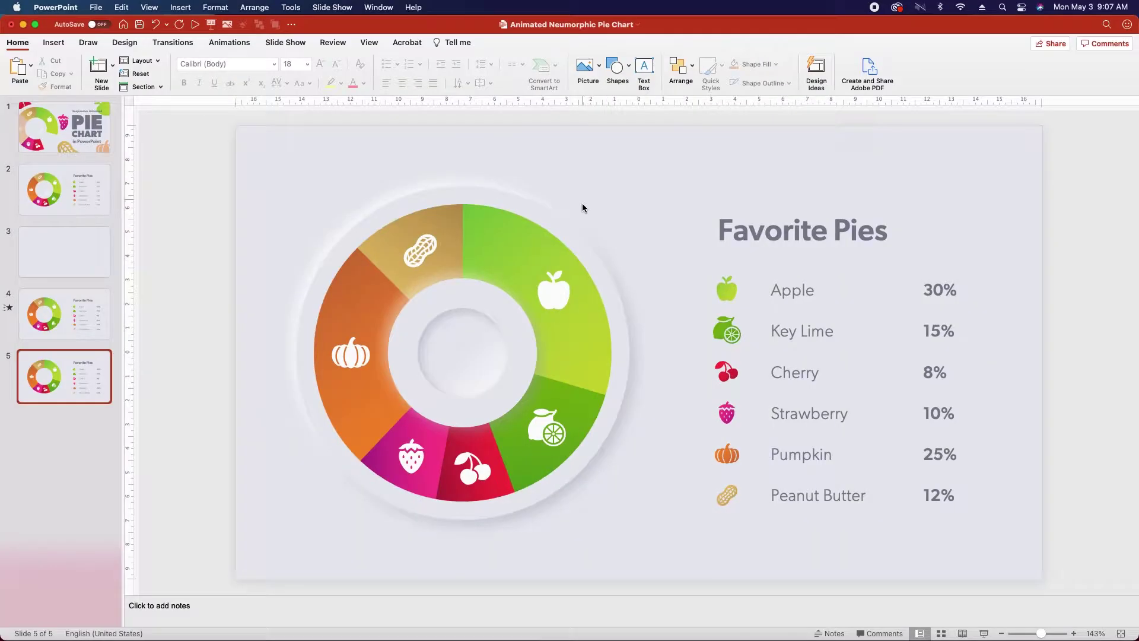
{"action": "left_click", "coordinate": [555, 220]}
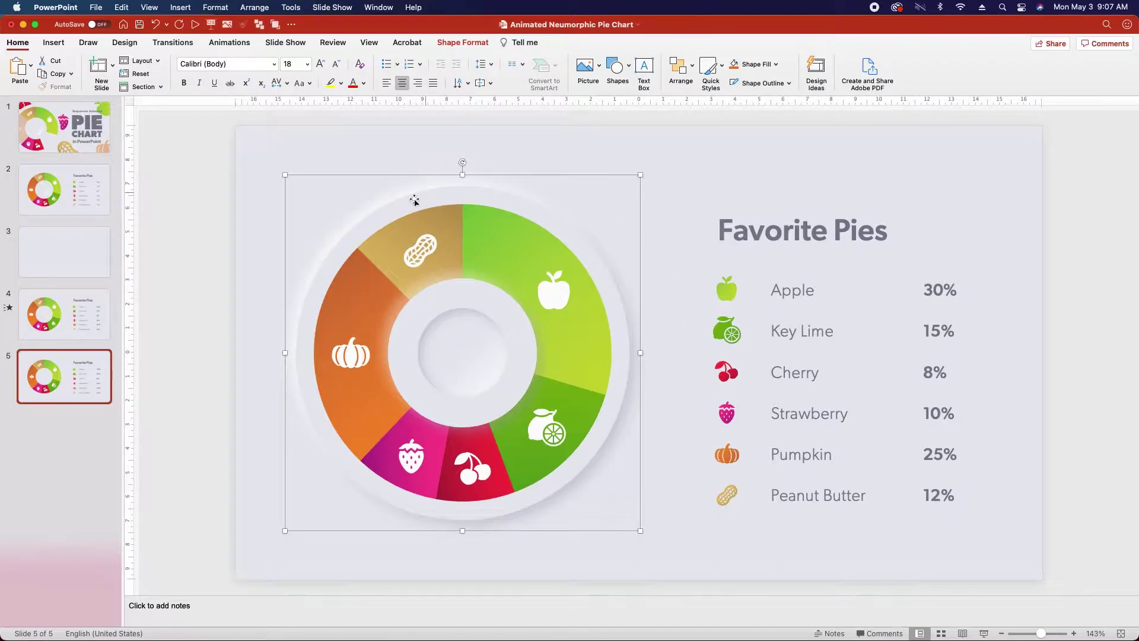
{"action": "left_click", "coordinate": [236, 42]}
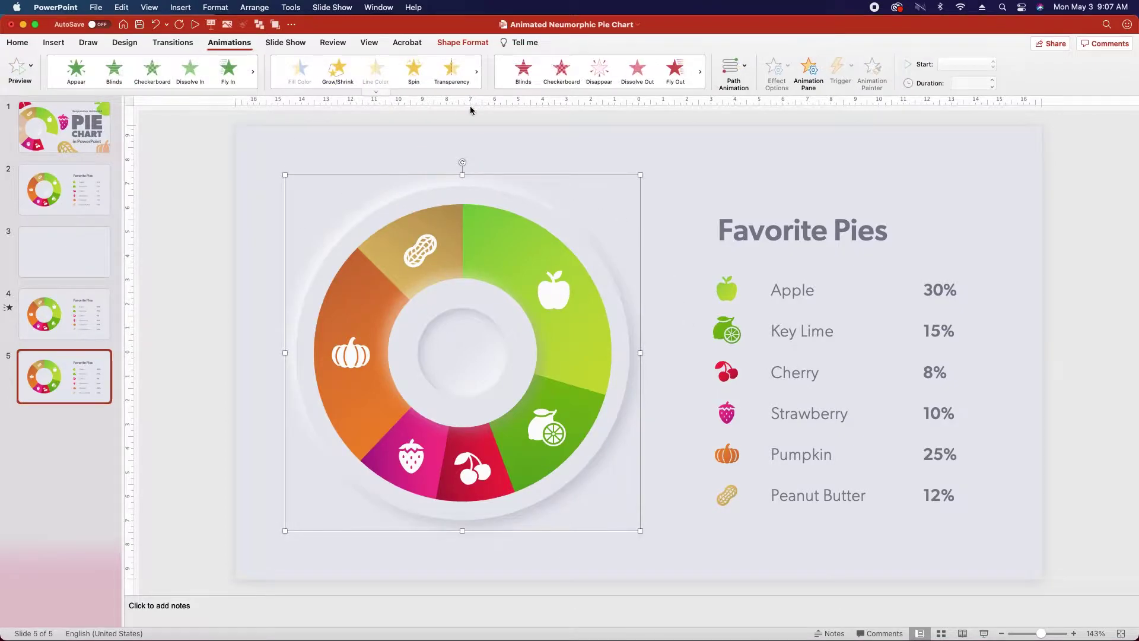
{"action": "left_click", "coordinate": [253, 72]}
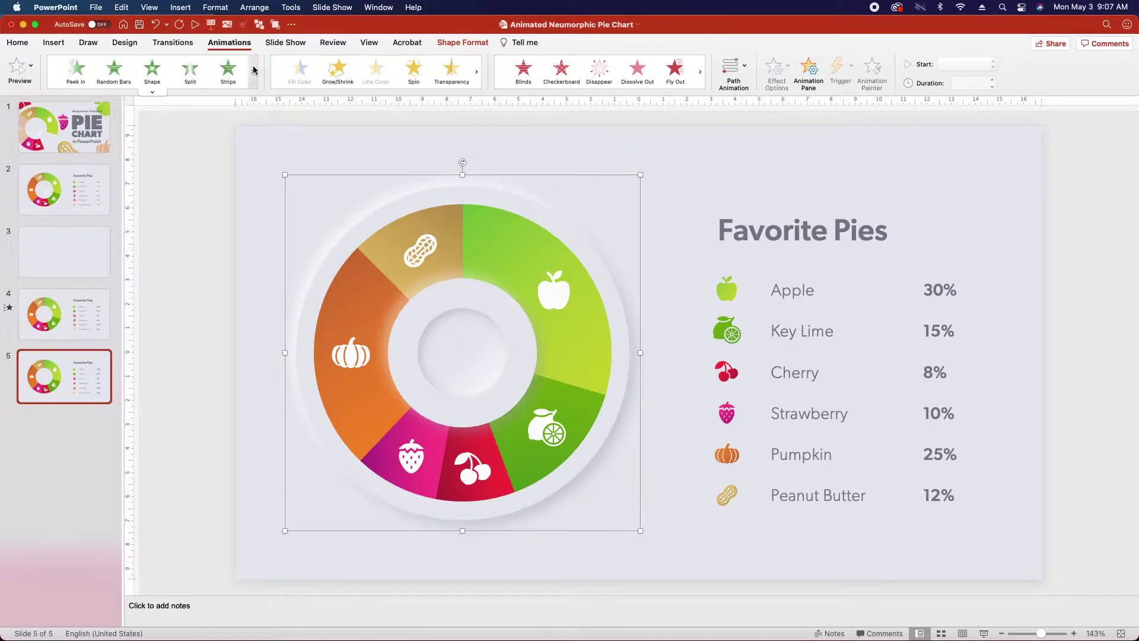
{"action": "left_click", "coordinate": [114, 70]}
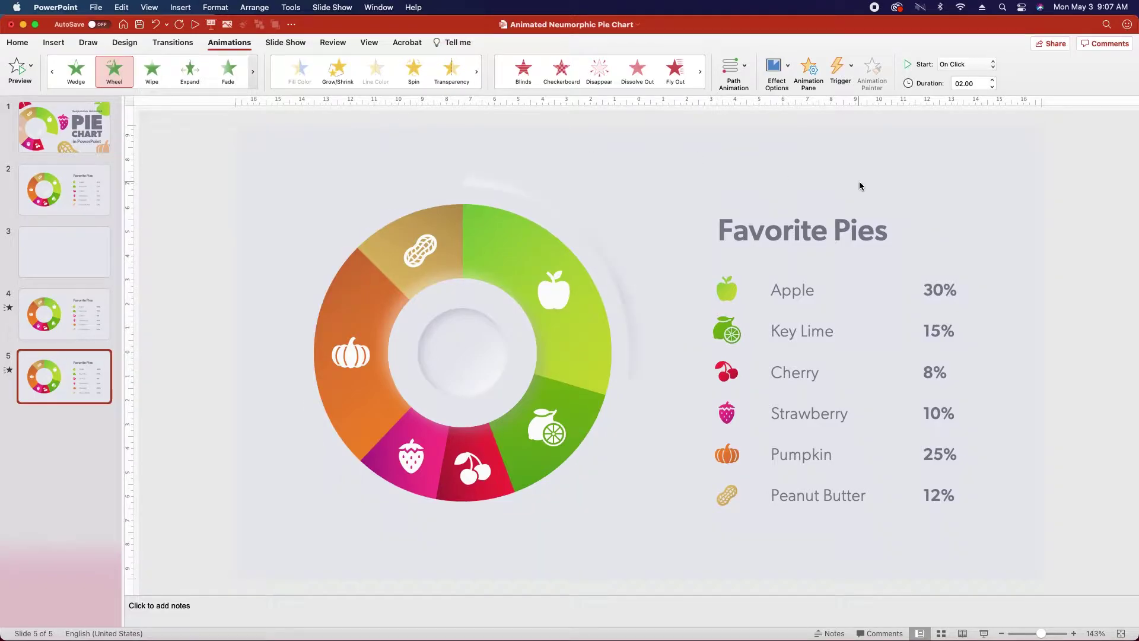
In the Animation Pane, make the wheel start With Previous and last 1.5 seconds.
{"action": "left_click", "coordinate": [809, 72]}
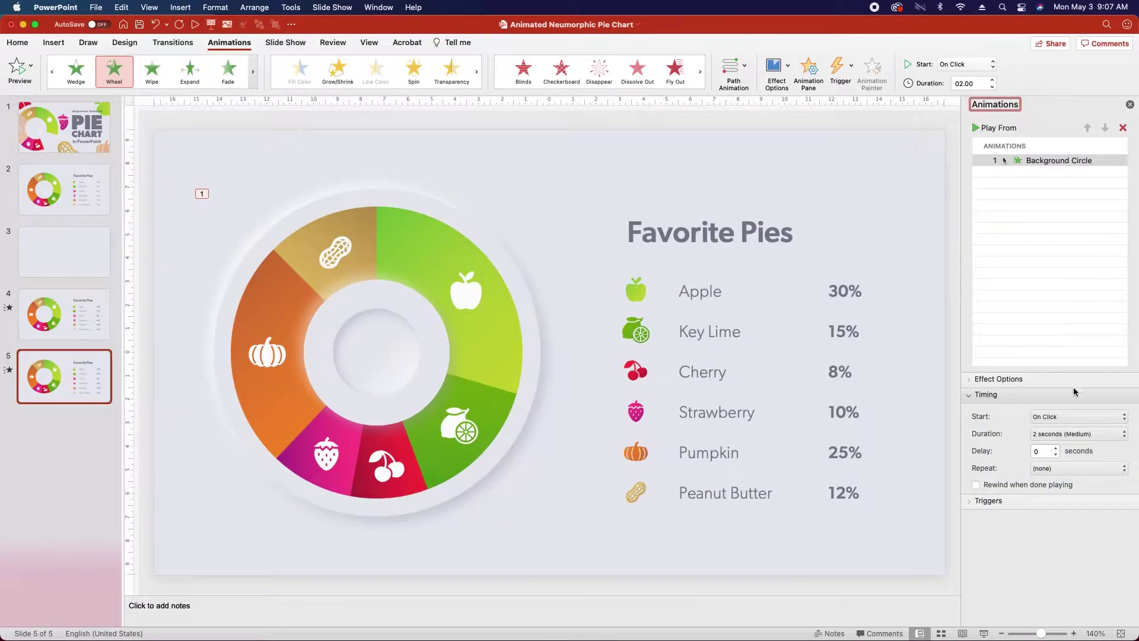
{"action": "left_click", "coordinate": [1080, 418]}
{"action": "left_click", "coordinate": [1068, 430]}
{"action": "left_click", "coordinate": [1086, 438]}
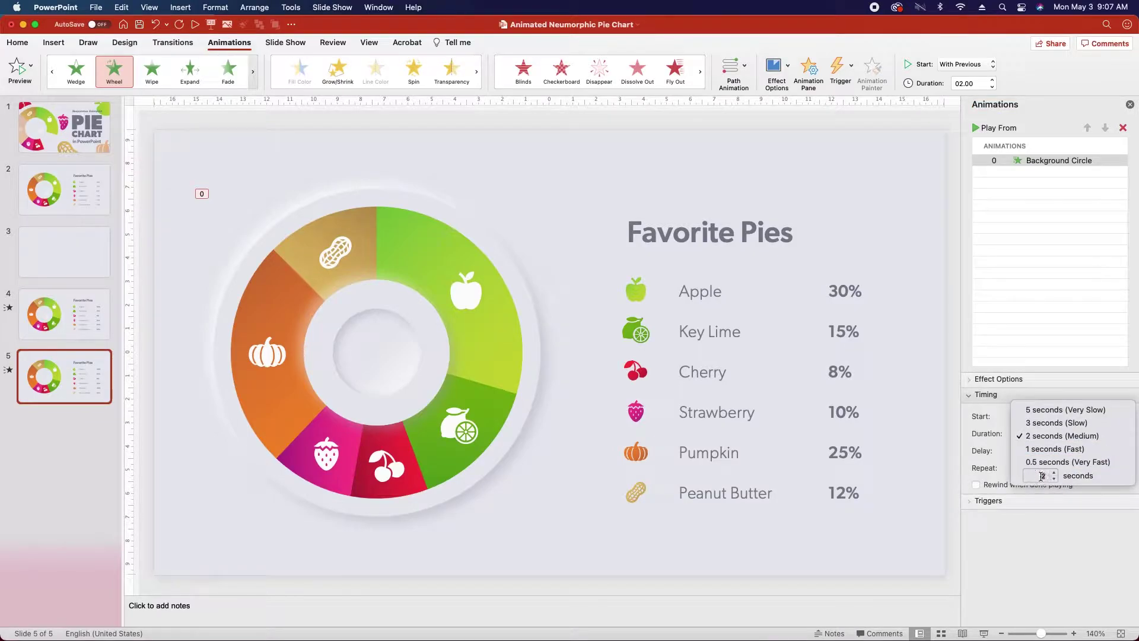
{"action": "left_click", "coordinate": [300, 305]}
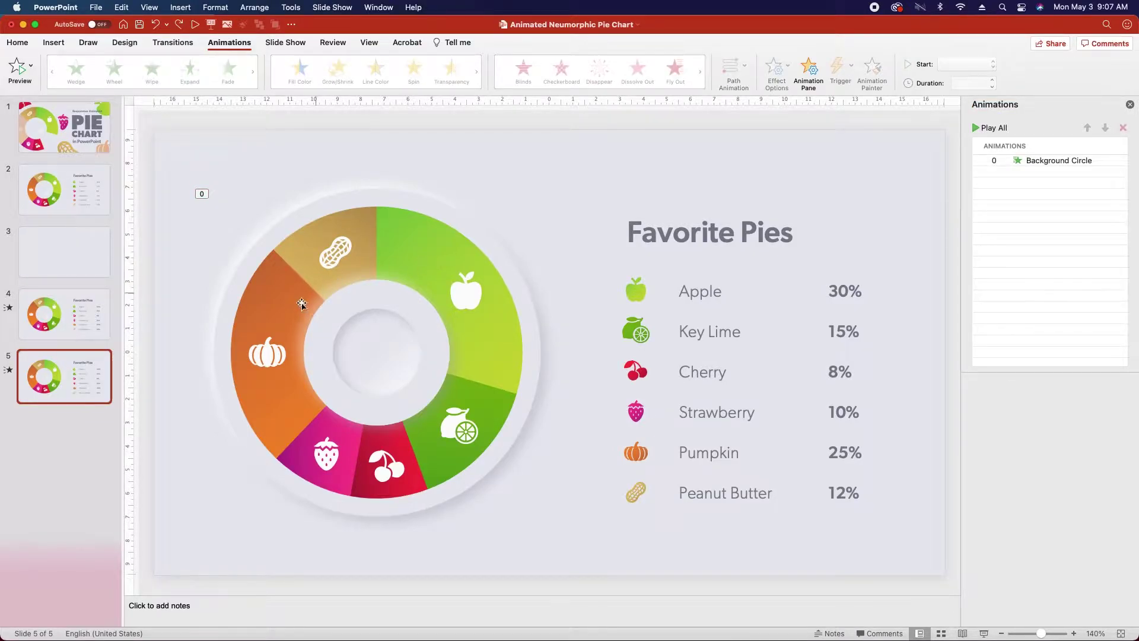
{"action": "left_click", "coordinate": [313, 332]}
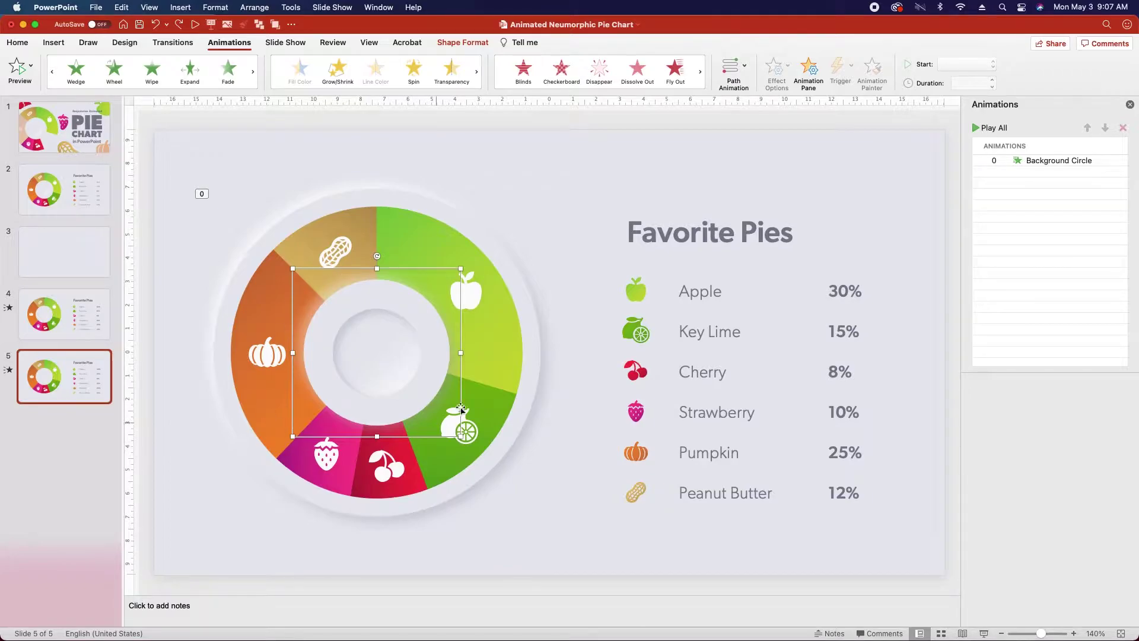
Give the raised centre ring a Fade entrance starting With Previous.
{"action": "left_click", "coordinate": [228, 70]}
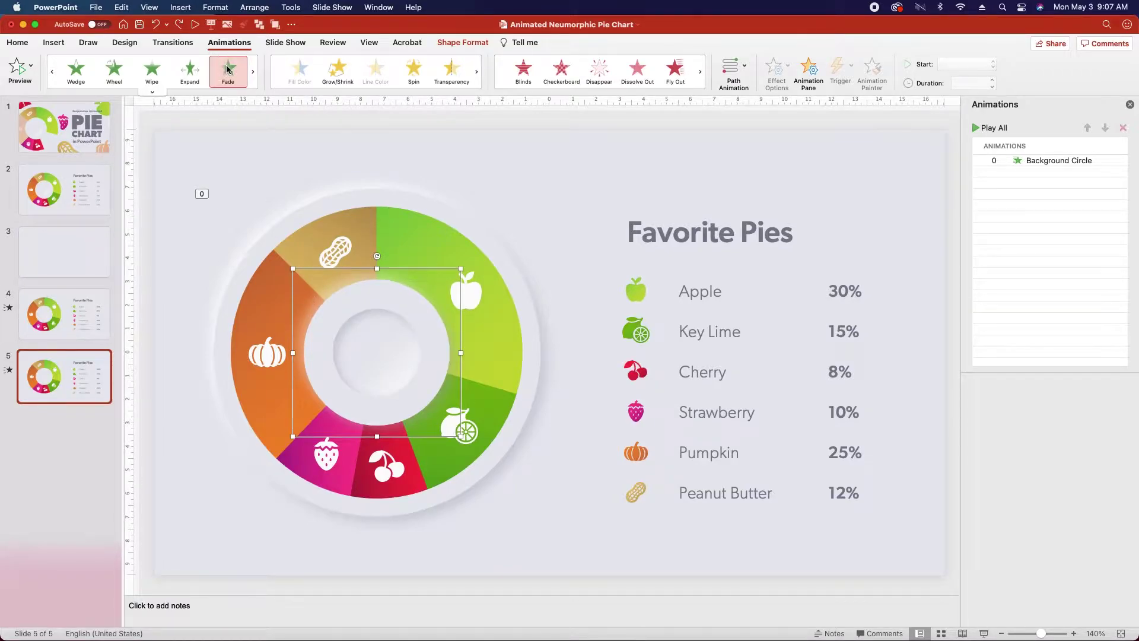
{"action": "left_click", "coordinate": [1096, 420]}
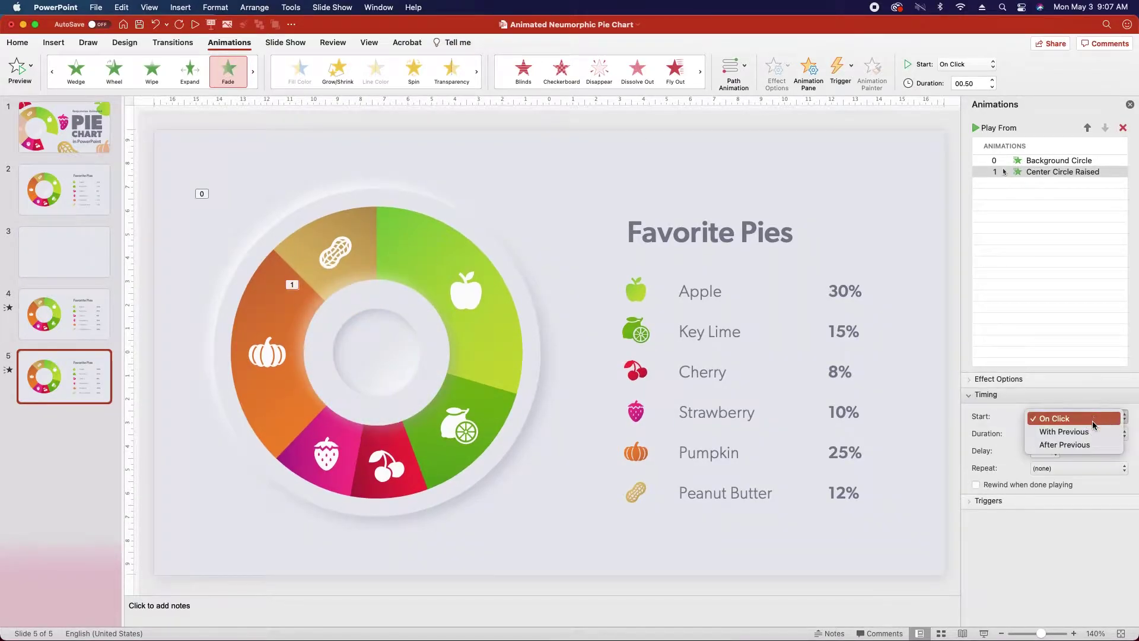
{"action": "left_click", "coordinate": [1086, 433]}
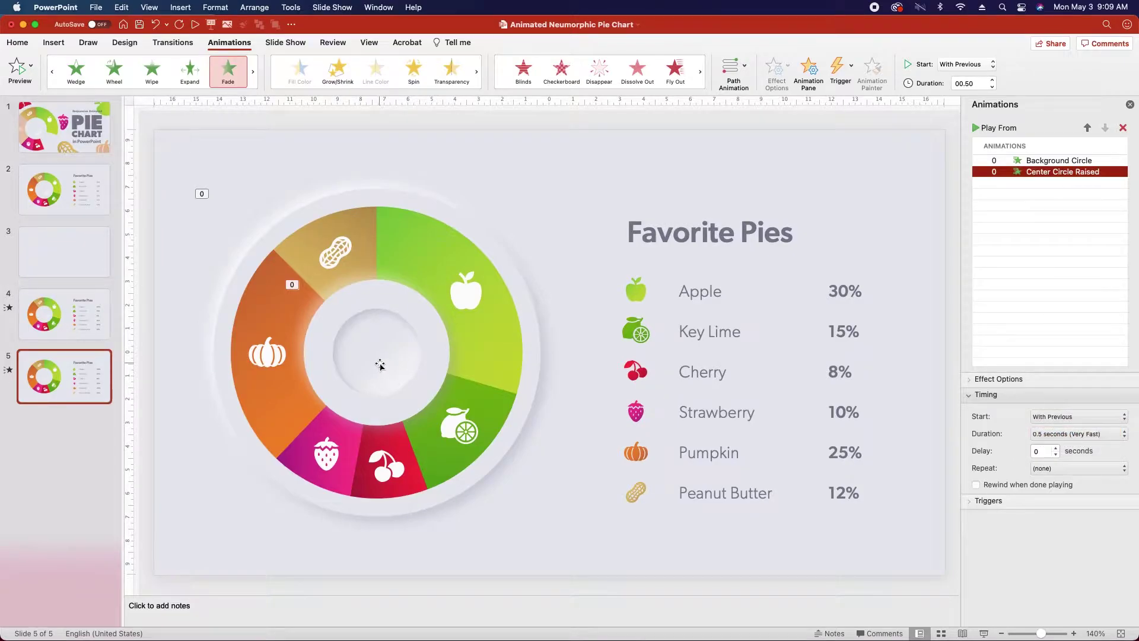
Give the pressed centre circle a Basic Zoom entrance, With Previous, delayed 0.5 seconds.
{"action": "left_click", "coordinate": [380, 363]}
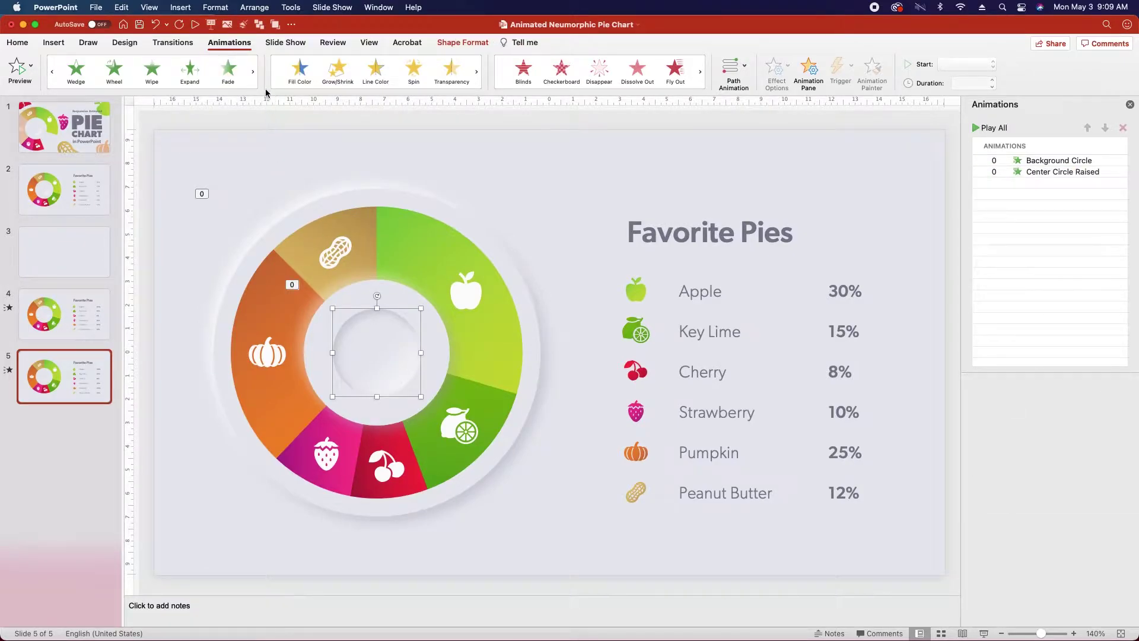
{"action": "left_click", "coordinate": [253, 72]}
{"action": "left_click", "coordinate": [253, 71]}
{"action": "left_click", "coordinate": [157, 71]}
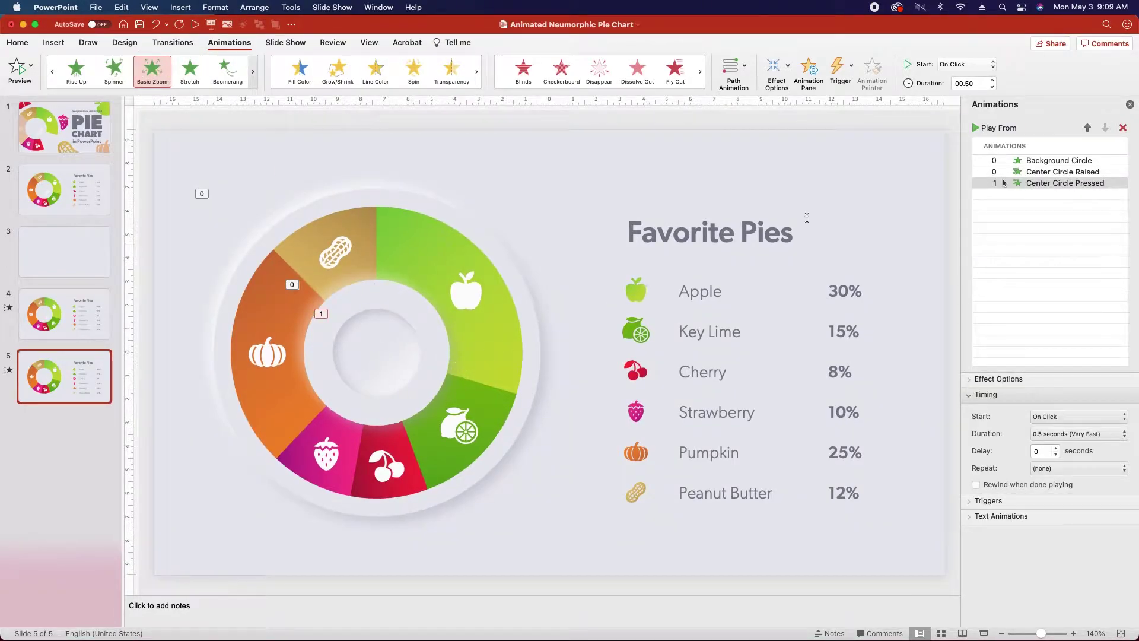
{"action": "left_click", "coordinate": [1080, 416]}
{"action": "left_click", "coordinate": [1068, 436]}
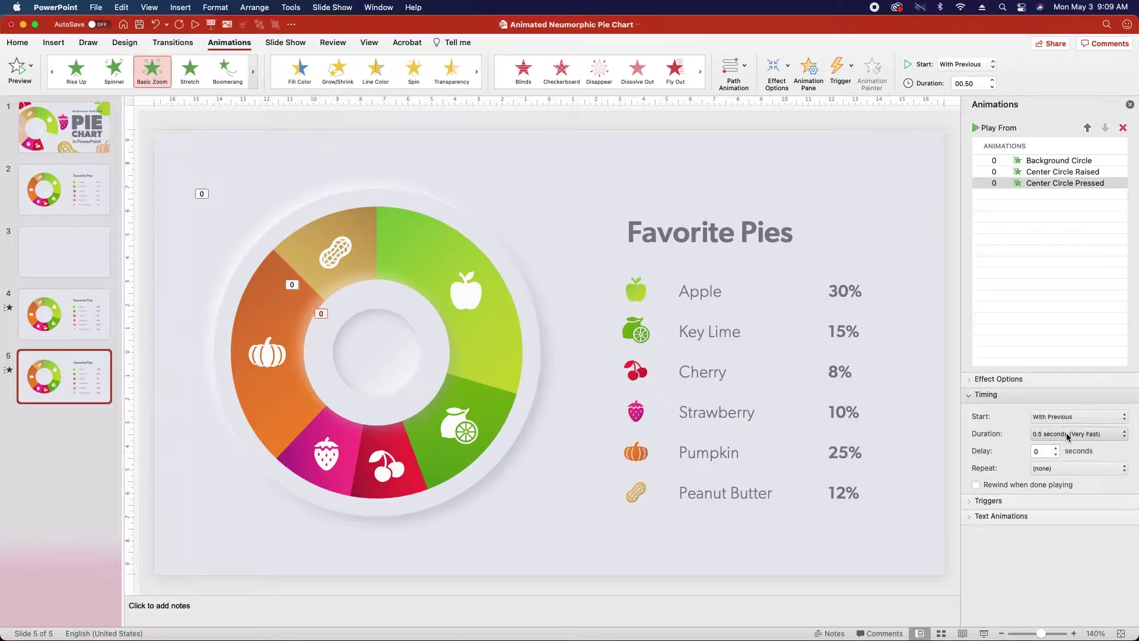
{"action": "left_click", "coordinate": [1055, 448]}
{"action": "left_click", "coordinate": [1055, 448]}
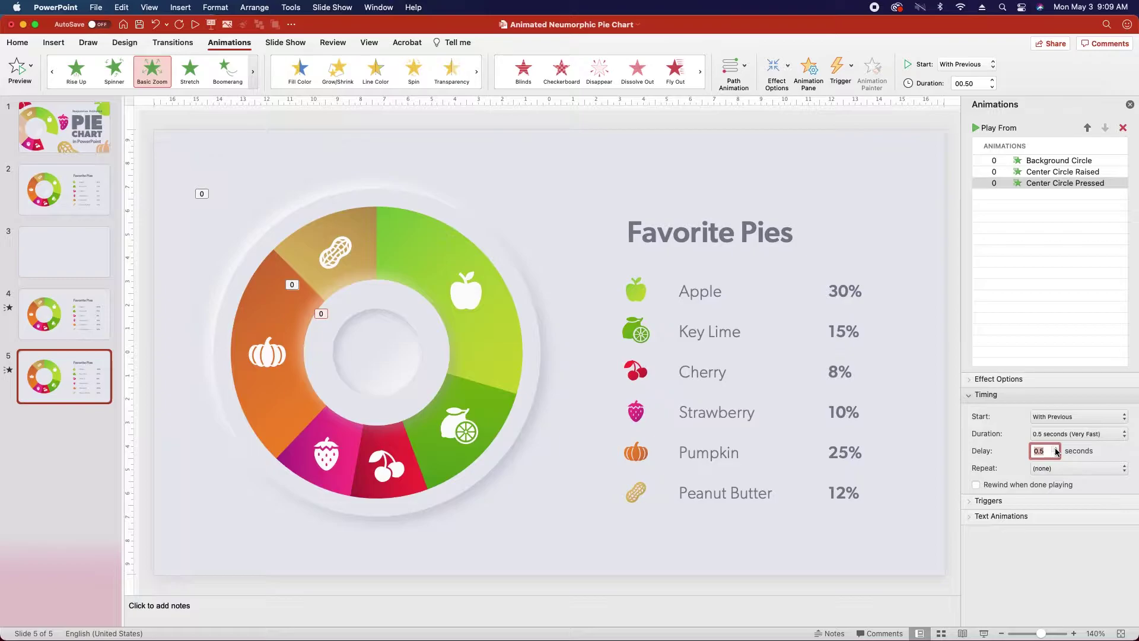
{"action": "left_click", "coordinate": [710, 236]}
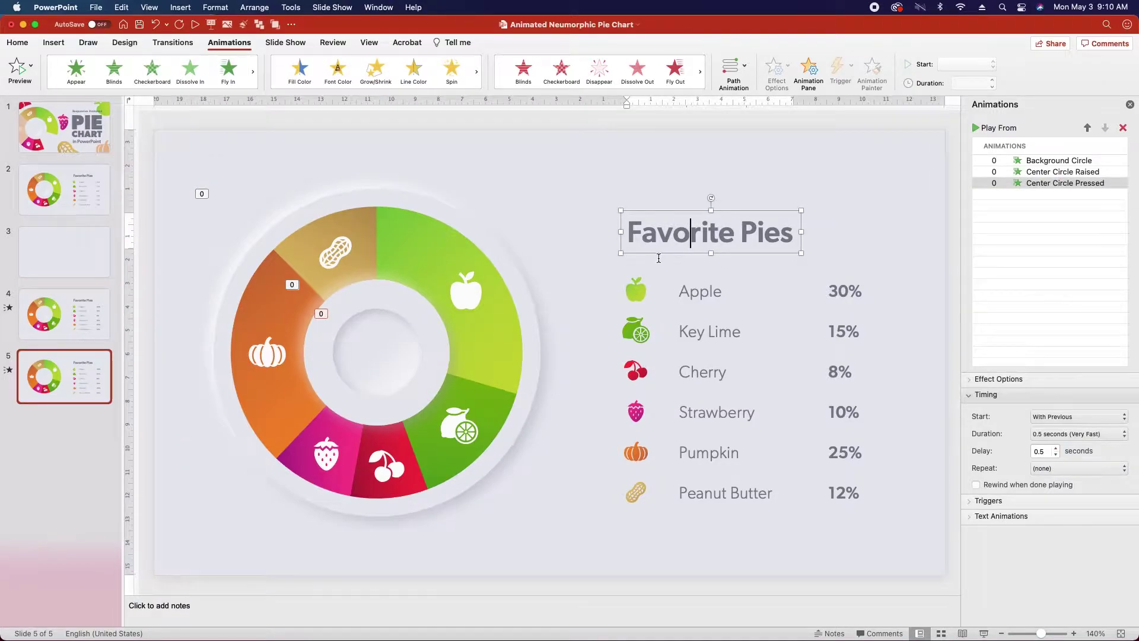
Give the Favorite Pies title a Wipe entrance, With Previous, with a 0.5-second delay.
{"action": "left_click", "coordinate": [253, 71]}
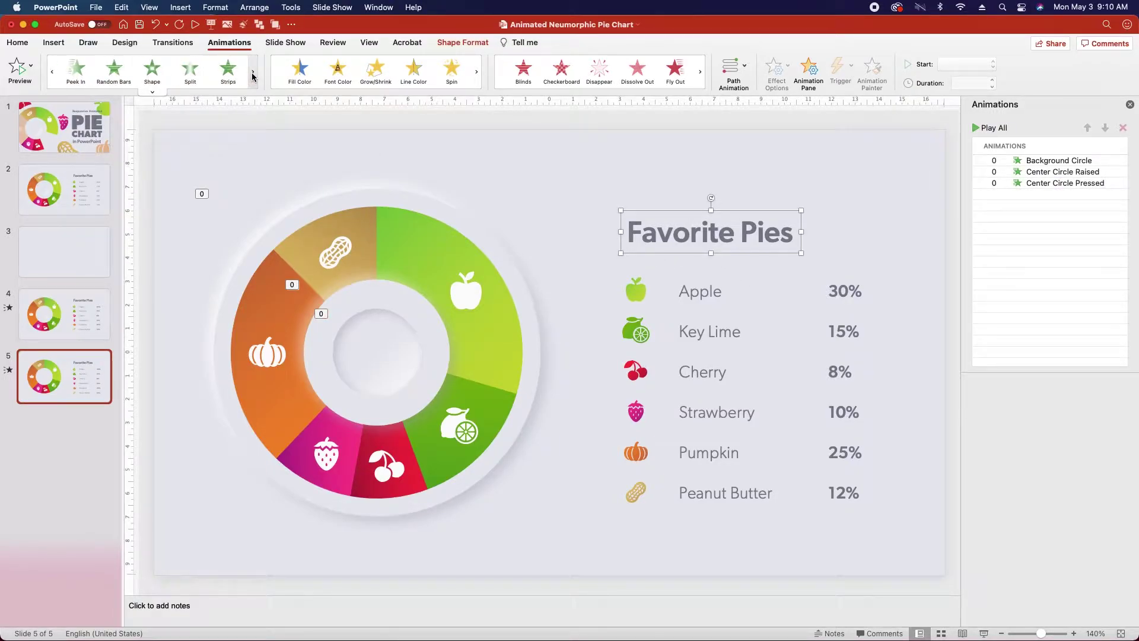
{"action": "left_click", "coordinate": [153, 69]}
{"action": "left_click", "coordinate": [1043, 416]}
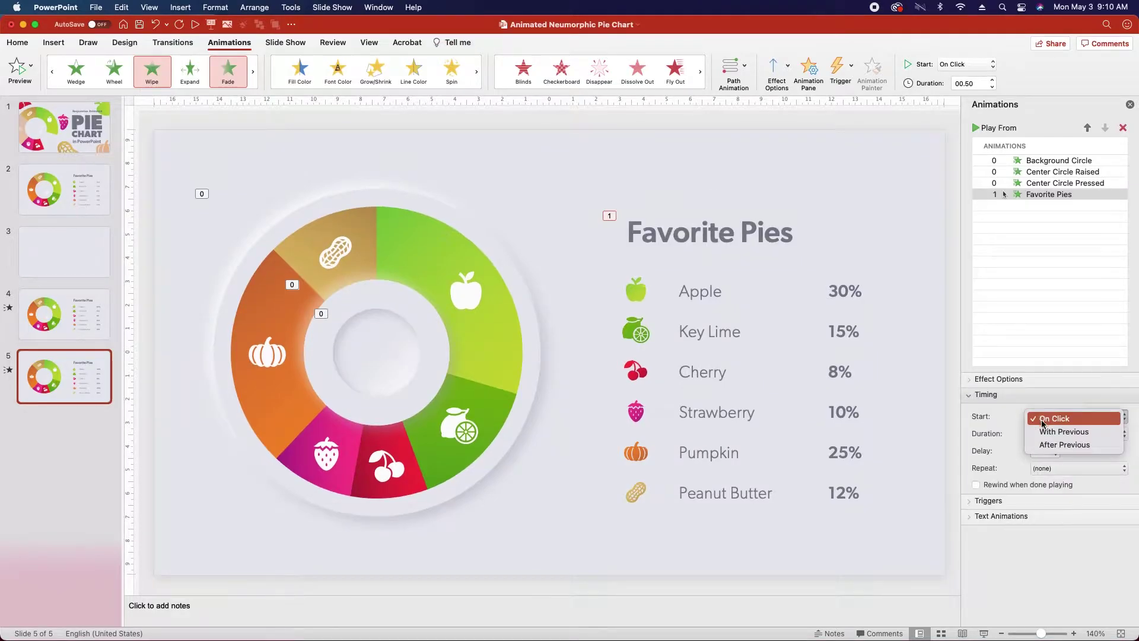
{"action": "left_click", "coordinate": [1043, 432]}
{"action": "left_click", "coordinate": [1056, 448]}
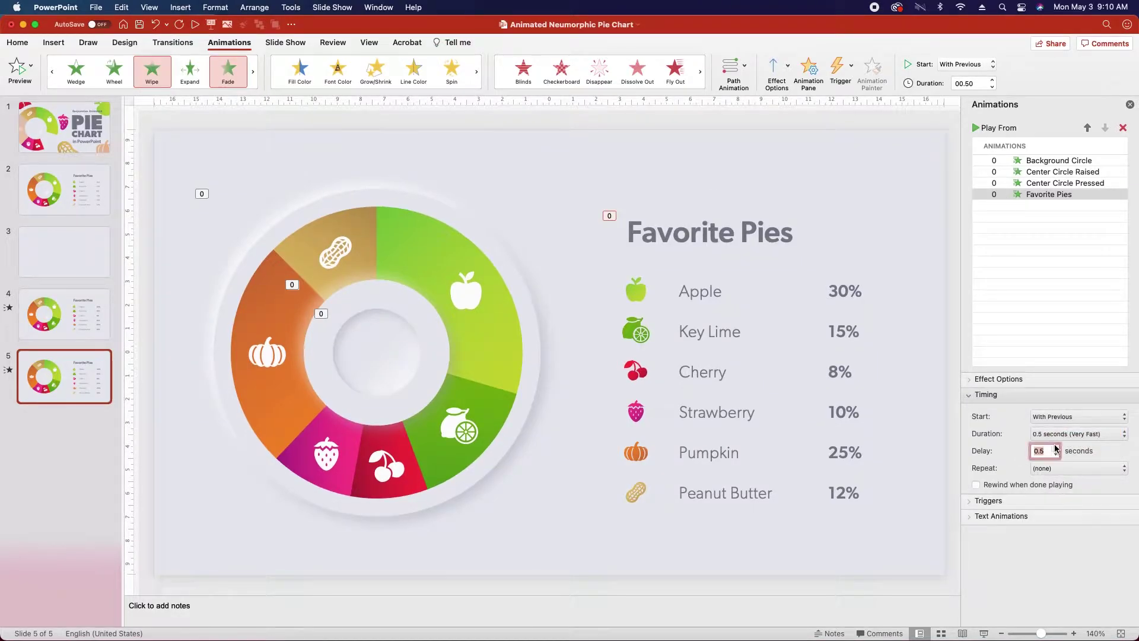
{"action": "key", "text": "Return"}
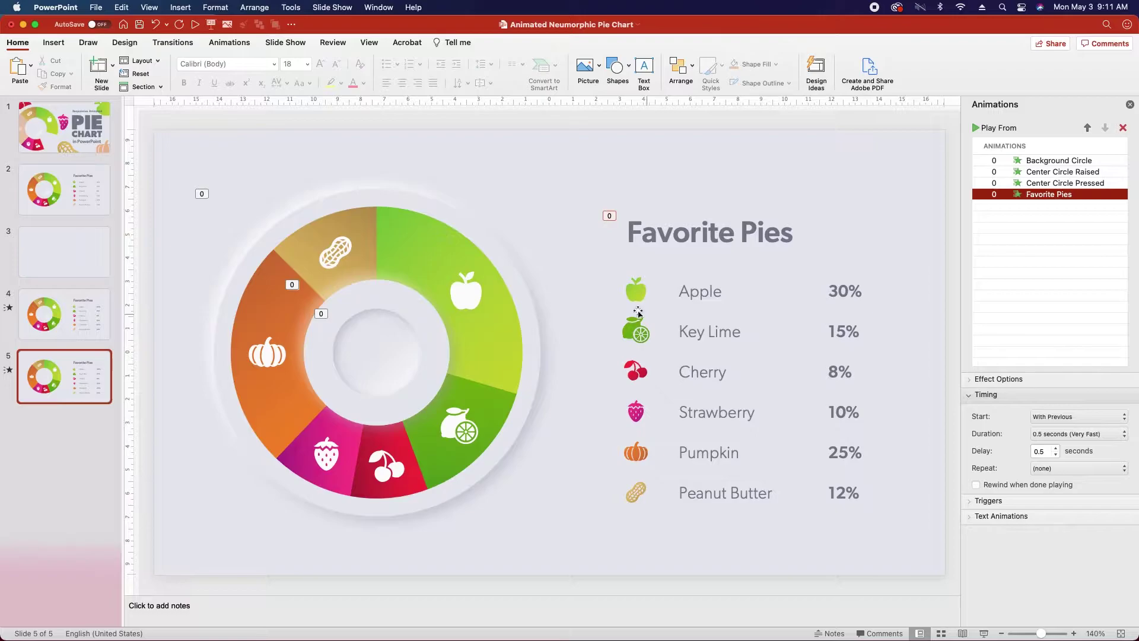
In the Selection Pane, collapse the Key Lime and Strawberry Gradient groups and select the gradient icons.
{"action": "left_click", "coordinate": [634, 296]}
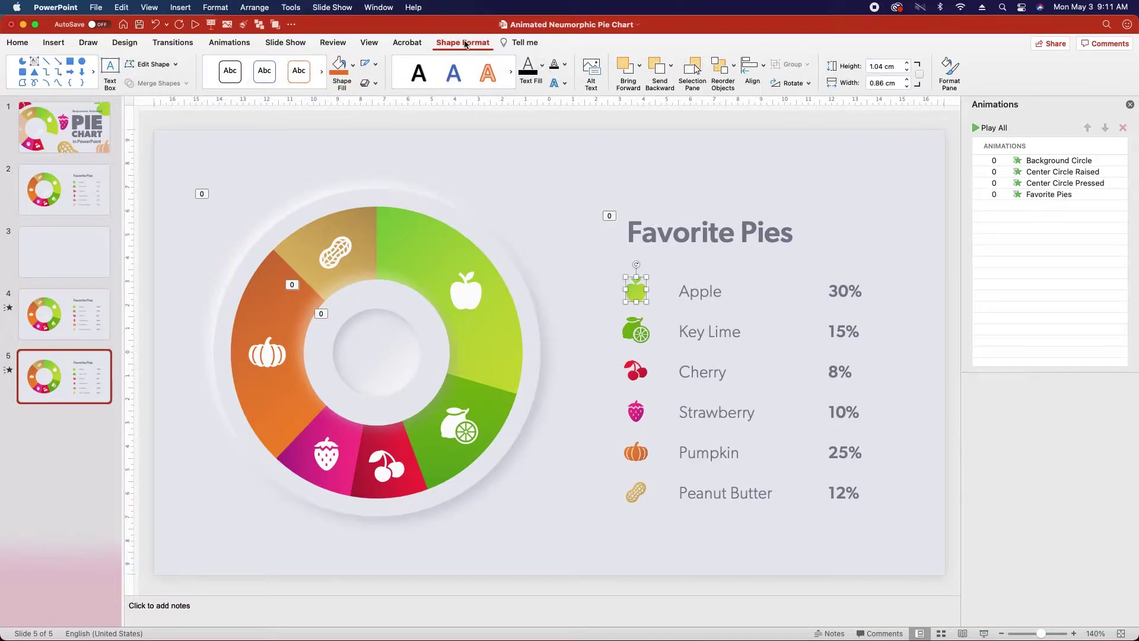
{"action": "left_click", "coordinate": [690, 73]}
{"action": "left_click", "coordinate": [979, 157]}
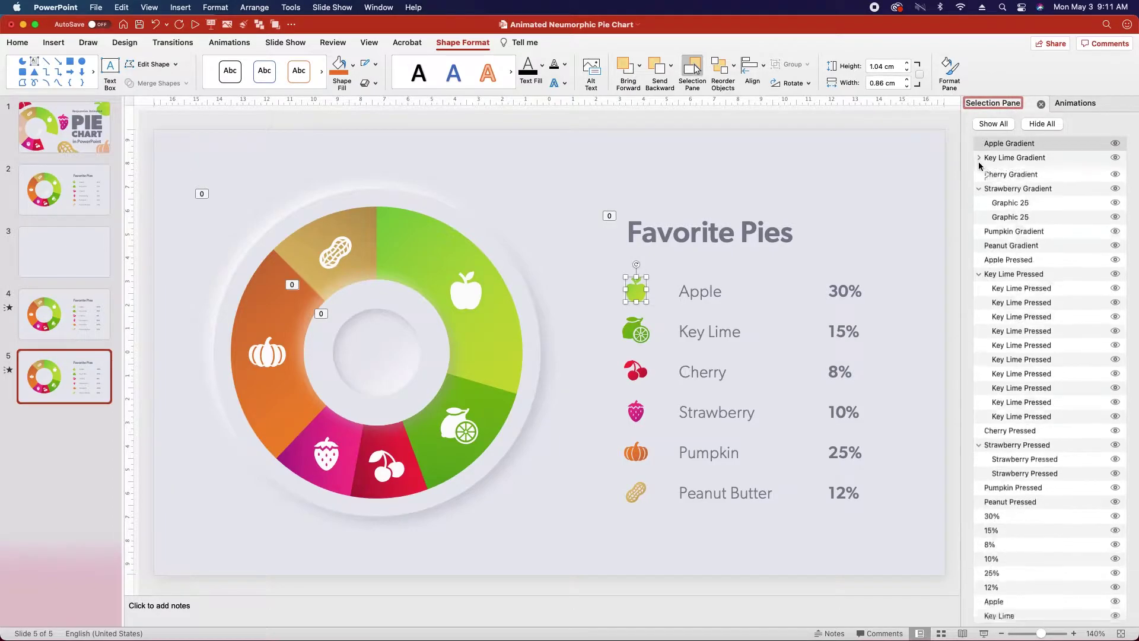
{"action": "left_click", "coordinate": [979, 186]}
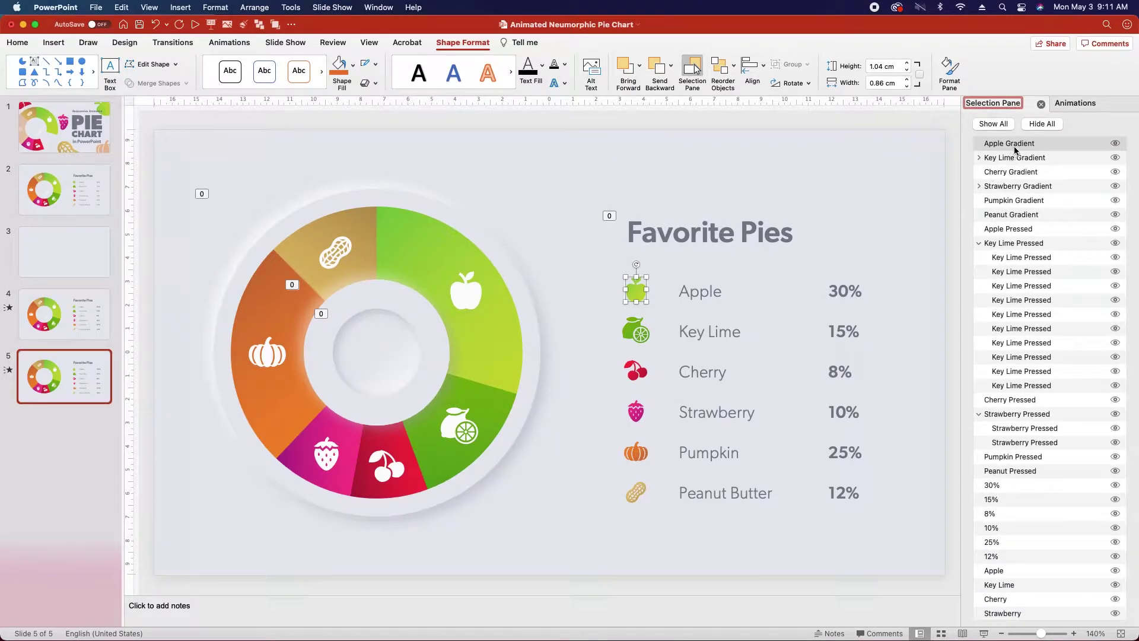
{"action": "left_click", "coordinate": [1018, 215], "text": "shift"}
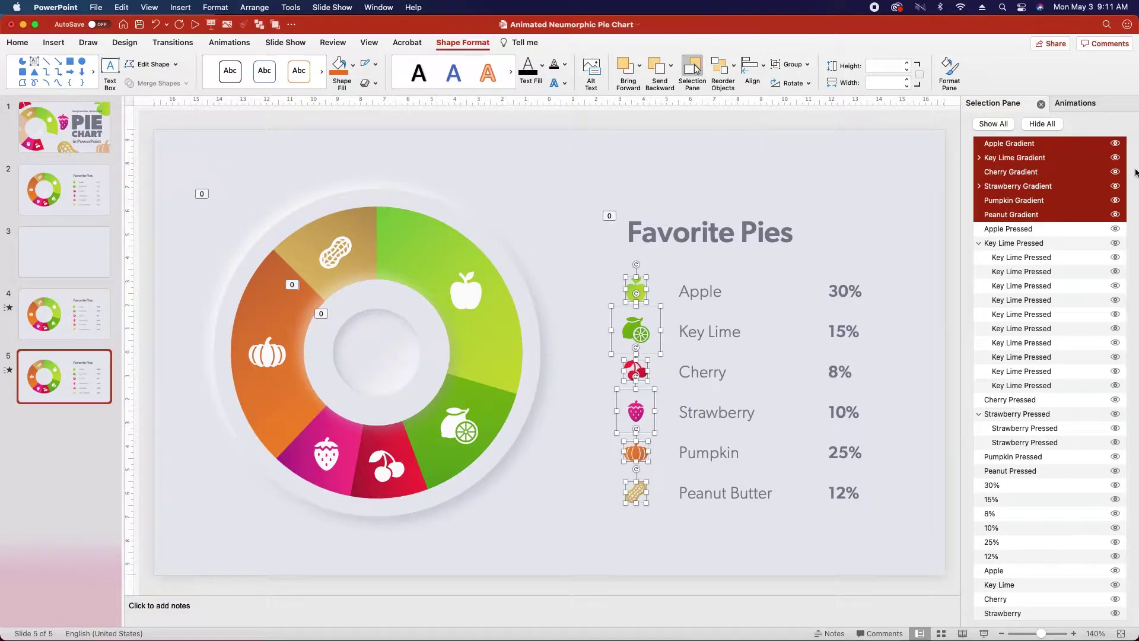
Hide the Apple, Key Lime, Cherry, Strawberry, Pumpkin and Peanut Gradient icons.
{"action": "left_click", "coordinate": [1116, 143]}
{"action": "left_click", "coordinate": [1116, 157]}
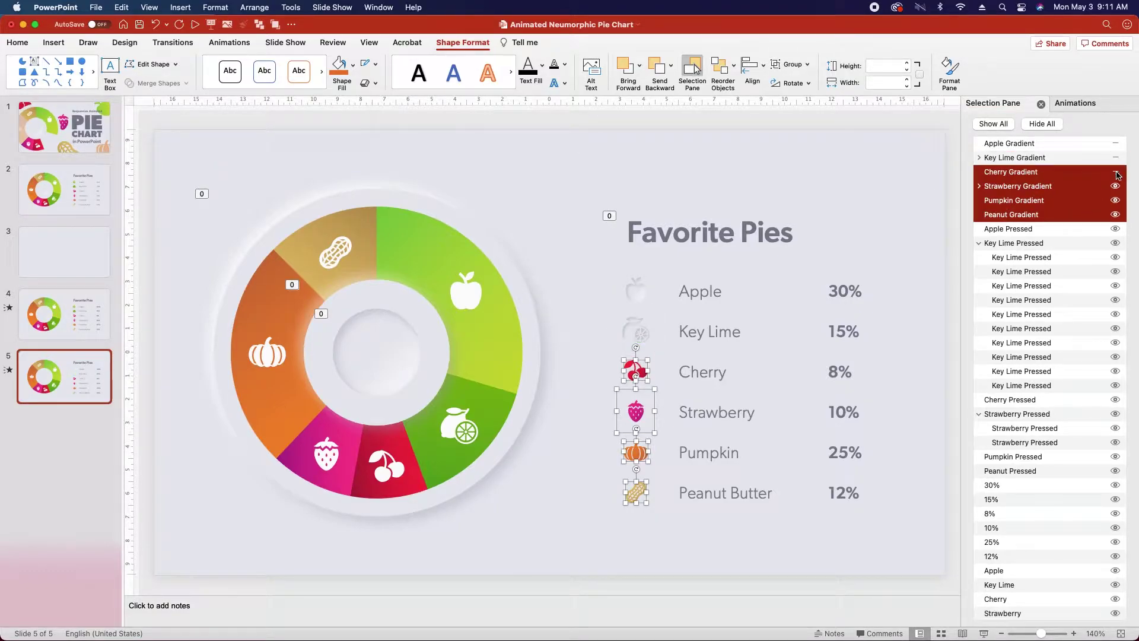
{"action": "left_click", "coordinate": [1115, 172]}
{"action": "left_click", "coordinate": [1116, 186]}
{"action": "left_click", "coordinate": [1115, 201]}
{"action": "left_click", "coordinate": [1116, 215]}
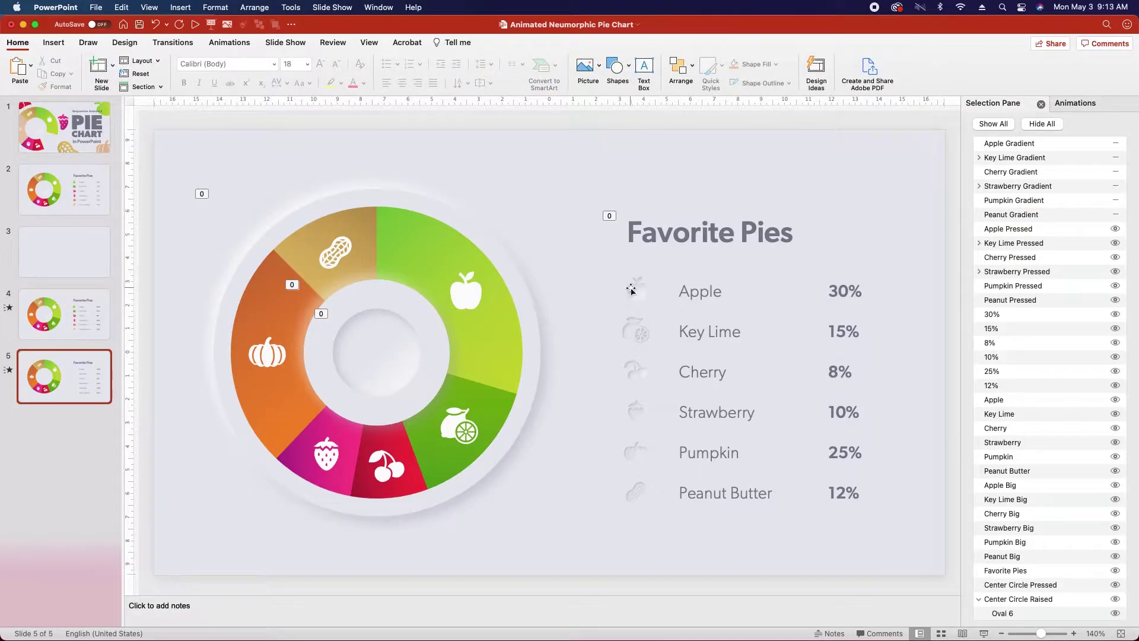
{"action": "left_click", "coordinate": [636, 290]}
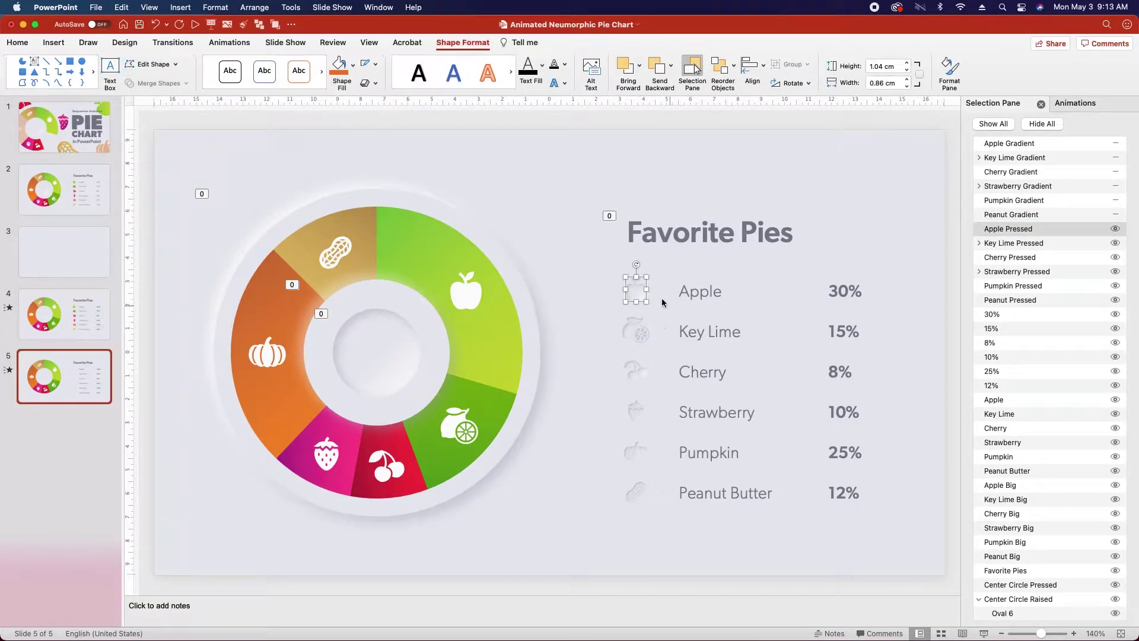
Give the Apple Pressed icon a Fade entrance and set it to start With Previous.
{"action": "left_click", "coordinate": [229, 43]}
{"action": "left_click", "coordinate": [253, 71]}
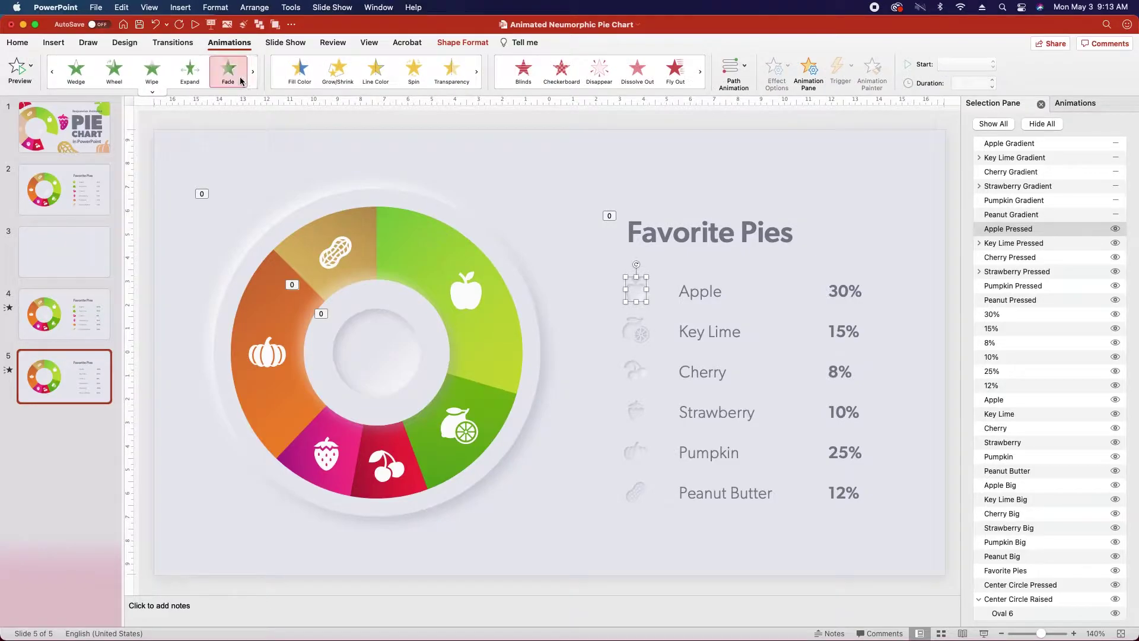
{"action": "left_click", "coordinate": [228, 70]}
{"action": "left_click", "coordinate": [1082, 104]}
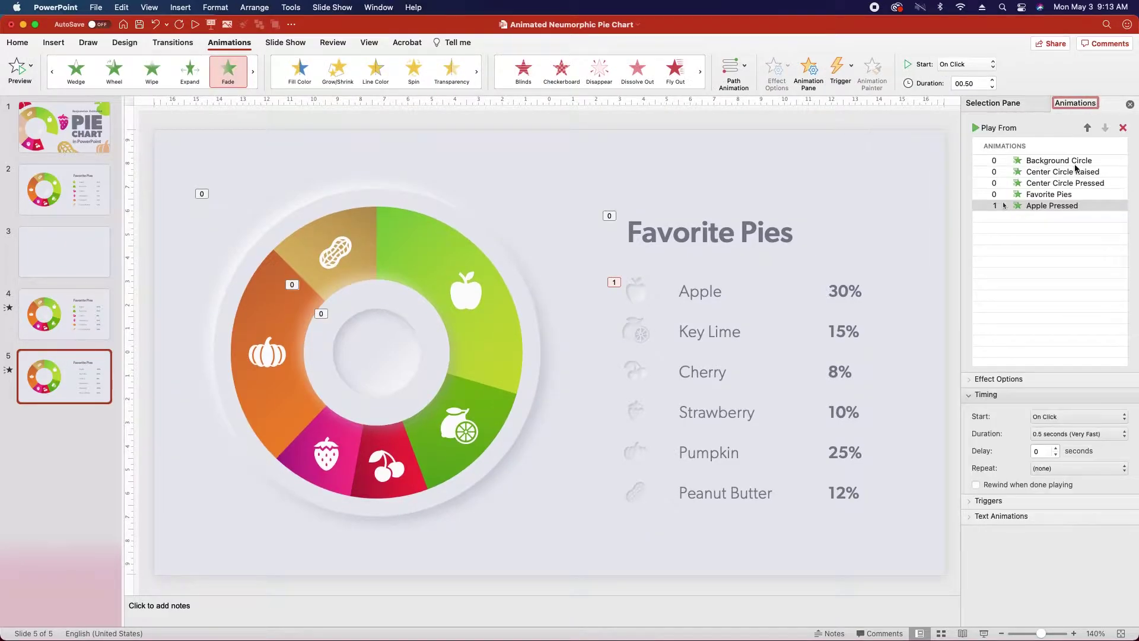
{"action": "left_click", "coordinate": [1048, 416]}
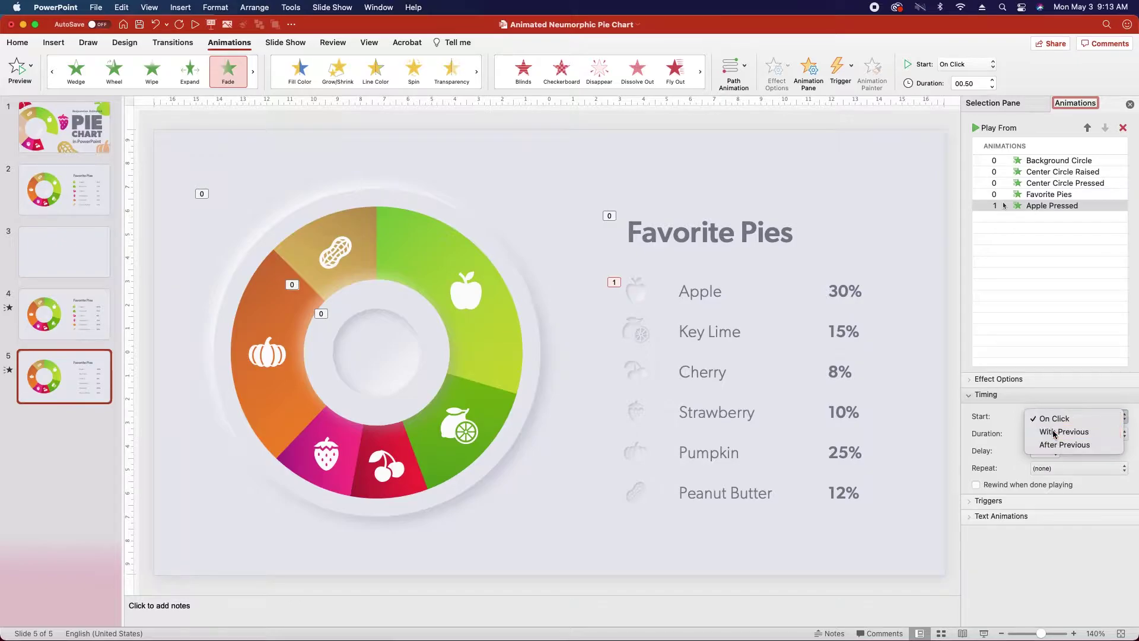
{"action": "left_click", "coordinate": [1054, 433]}
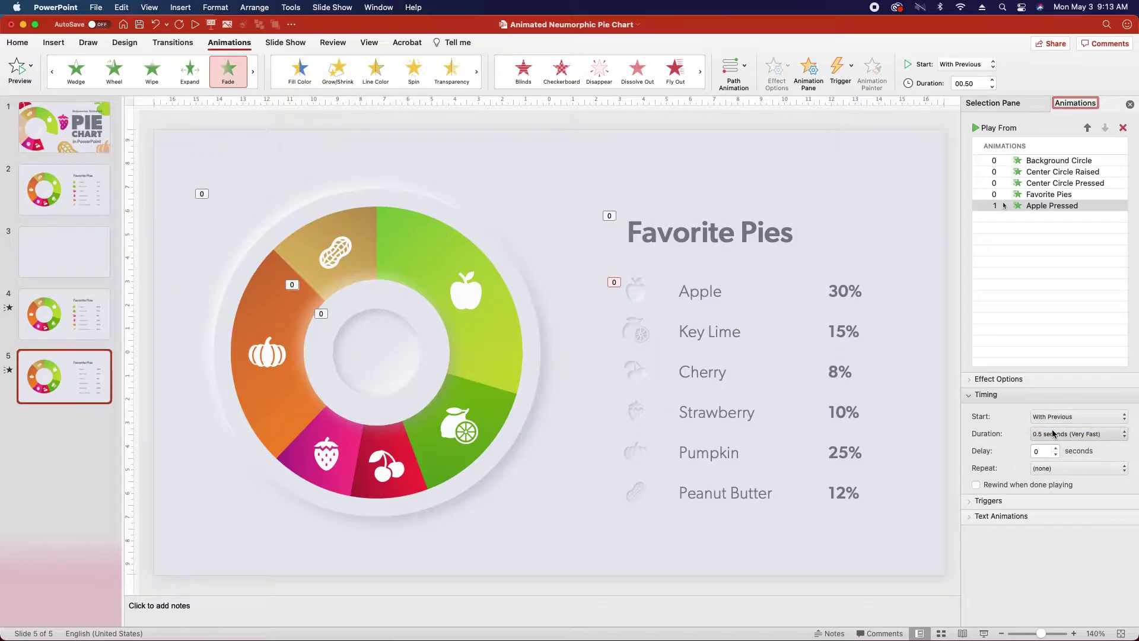
{"action": "left_click", "coordinate": [630, 291]}
Use Animation Painter to copy the Apple fade onto the Key Lime, Cherry, Strawberry, Pumpkin and Peanut Butter pressed icons.
{"action": "left_click", "coordinate": [871, 69]}
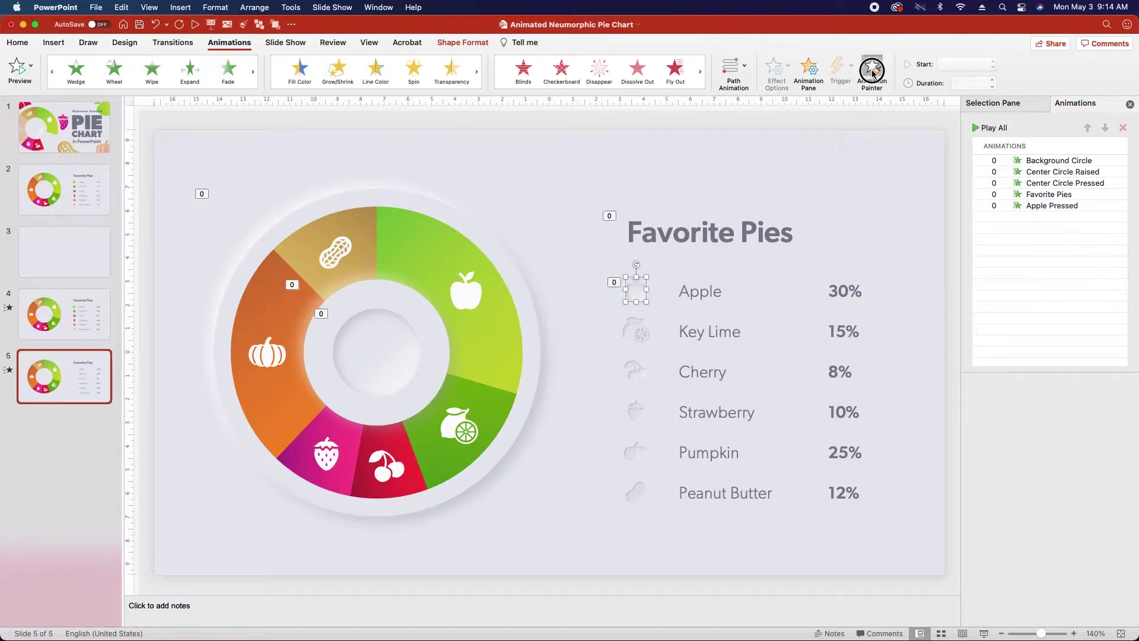
{"action": "left_click", "coordinate": [638, 341]}
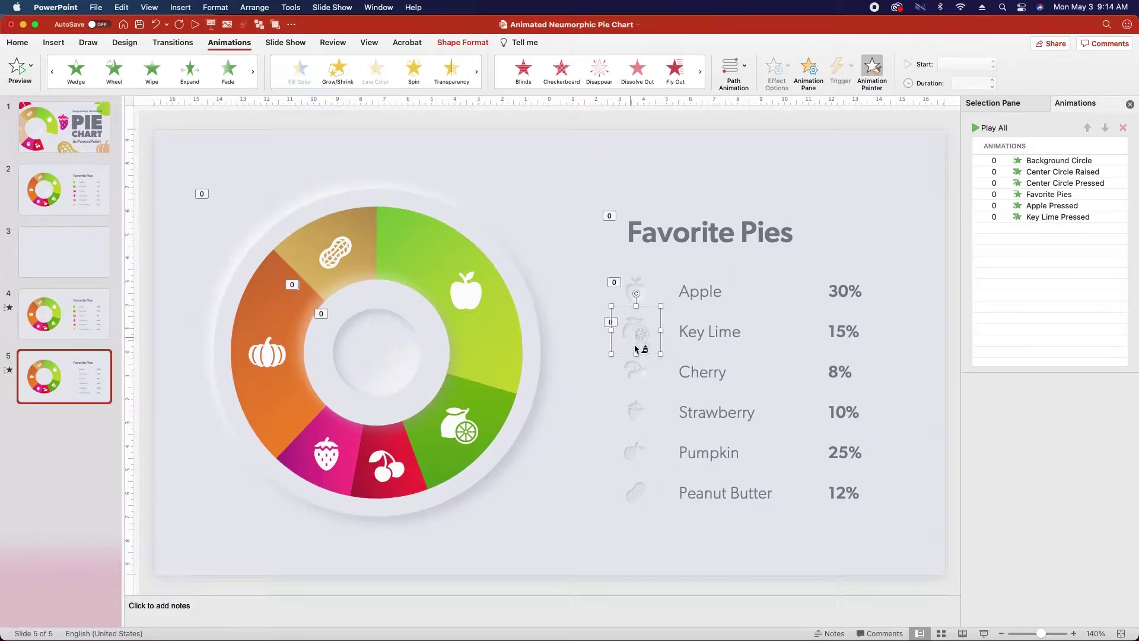
{"action": "left_click", "coordinate": [637, 375]}
{"action": "left_click", "coordinate": [636, 411]}
{"action": "left_click", "coordinate": [635, 452]}
{"action": "left_click", "coordinate": [636, 492]}
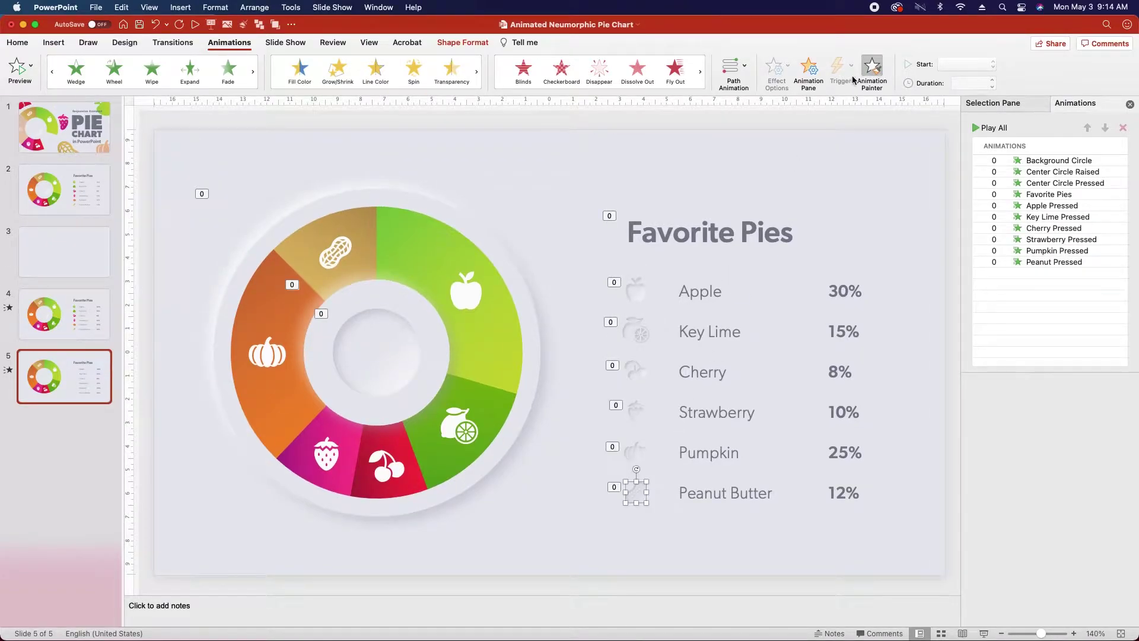
{"action": "left_click", "coordinate": [872, 68]}
Select the pressed Key Lime icon, then pick Apple Gradient in the Selection Pane.
{"action": "left_click", "coordinate": [638, 328]}
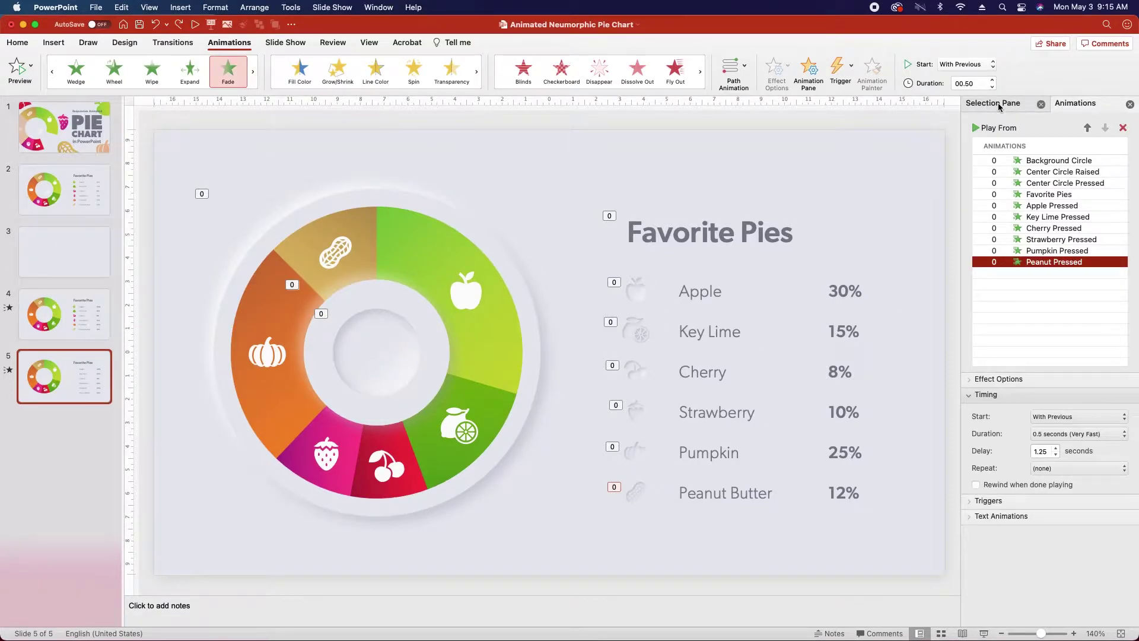
{"action": "left_click", "coordinate": [994, 104]}
{"action": "left_click", "coordinate": [1035, 147]}
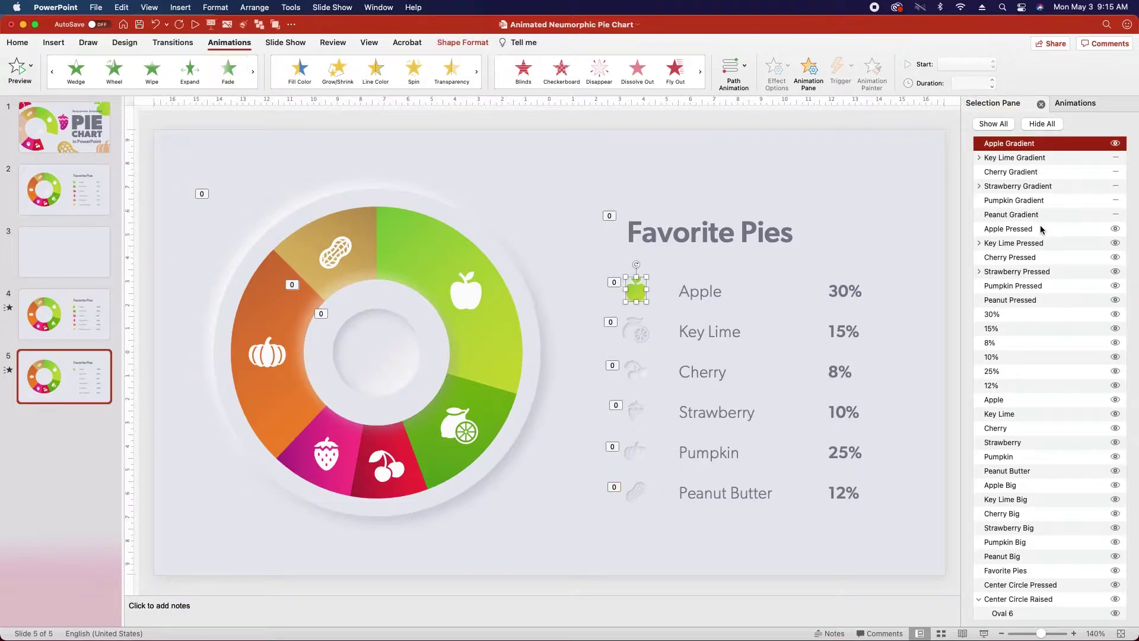
Select Apple Gradient through Peanut Gradient in the Selection Pane to unhide them.
{"action": "left_click", "coordinate": [1078, 212], "text": "shift"}
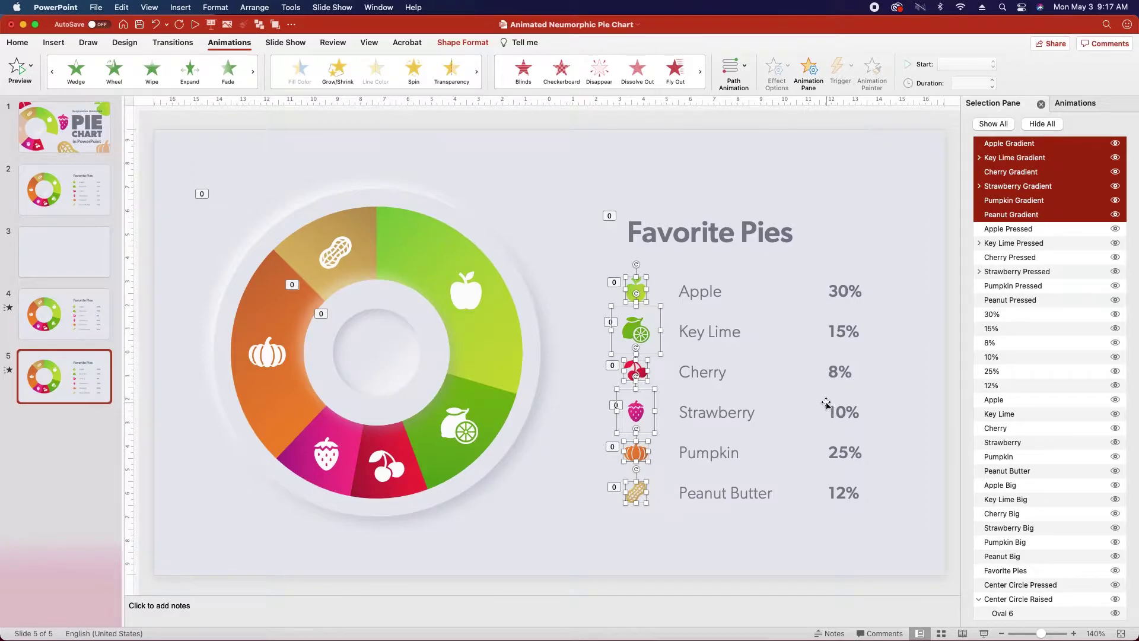
{"action": "left_click", "coordinate": [419, 250]}
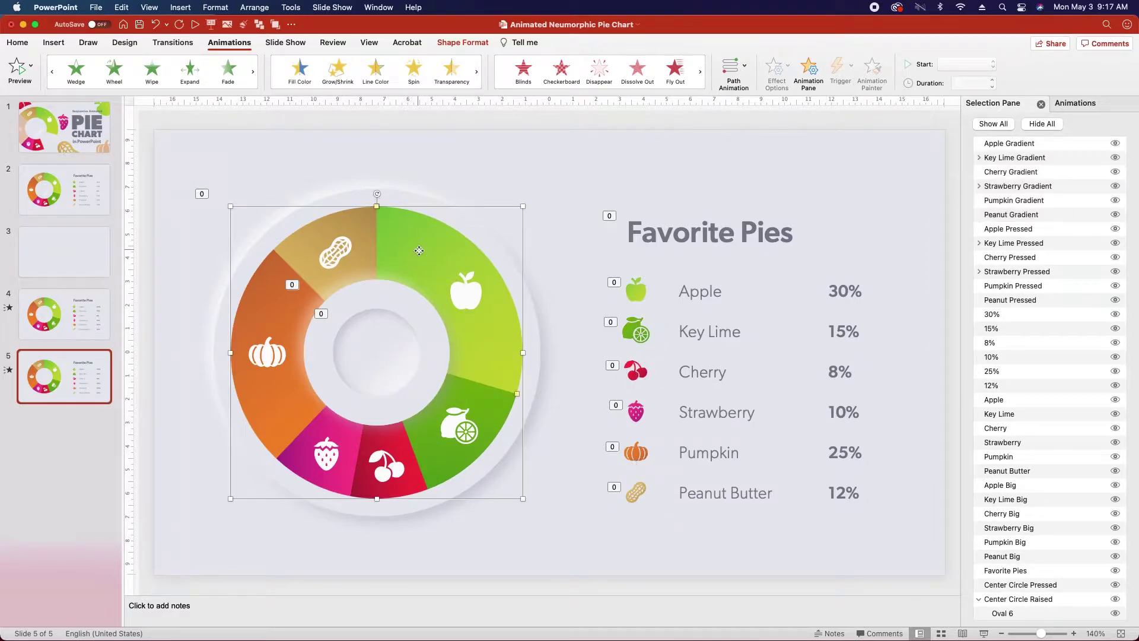
Give the Apple Pie slice group a Fade triggered on click of Apple Pressed.
{"action": "left_click", "coordinate": [226, 70]}
{"action": "left_click", "coordinate": [1074, 103]}
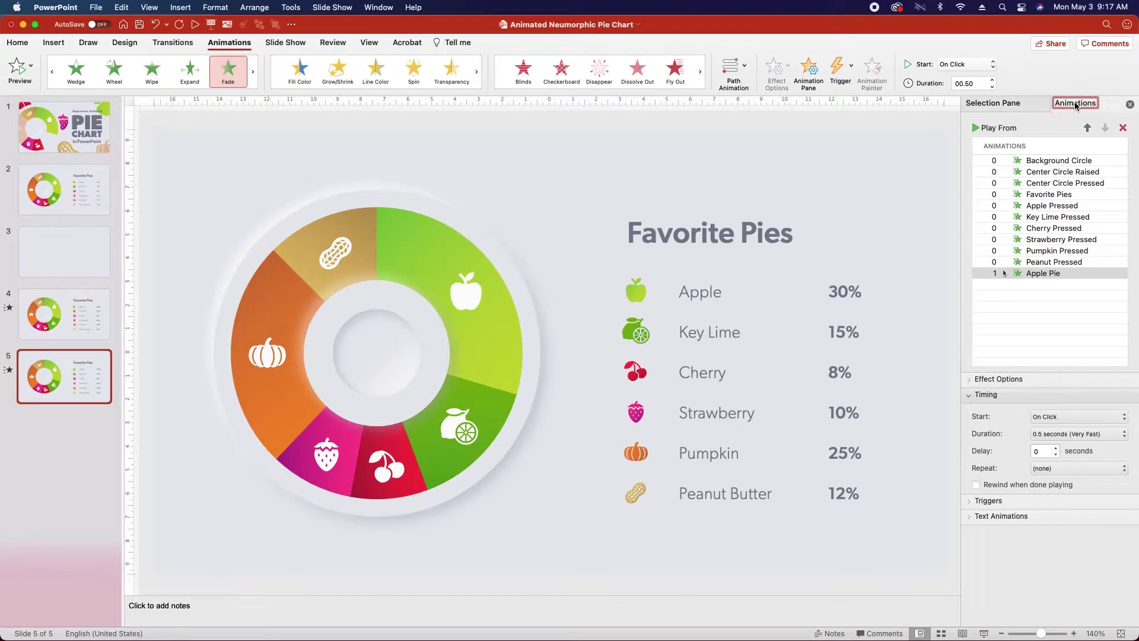
{"action": "left_click", "coordinate": [970, 501]}
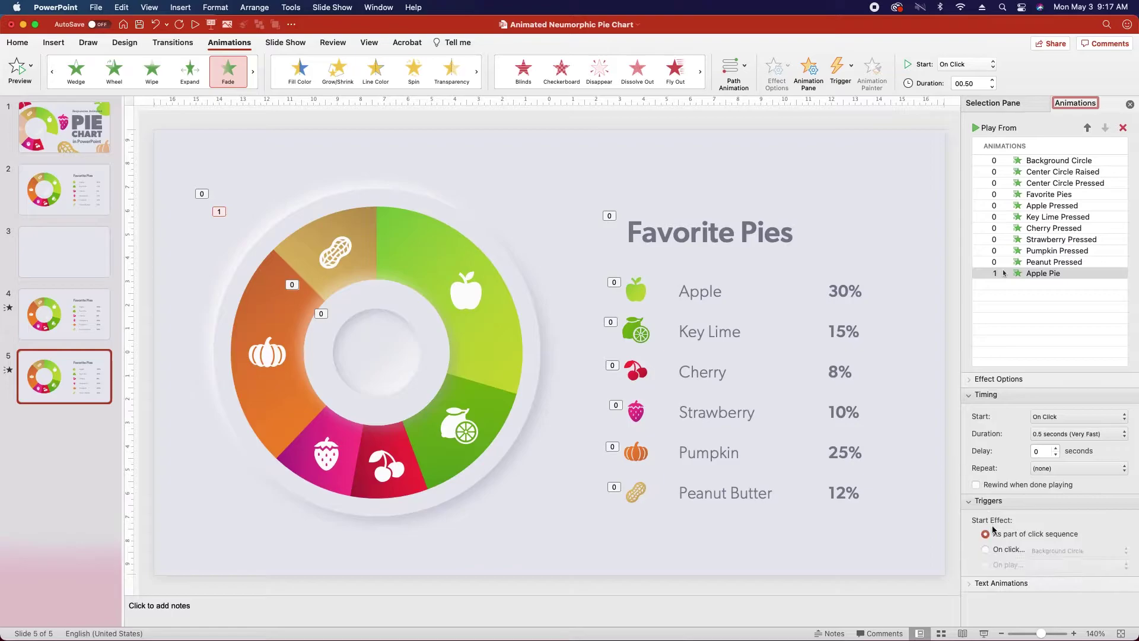
{"action": "left_click", "coordinate": [985, 550]}
{"action": "left_click", "coordinate": [1054, 551]}
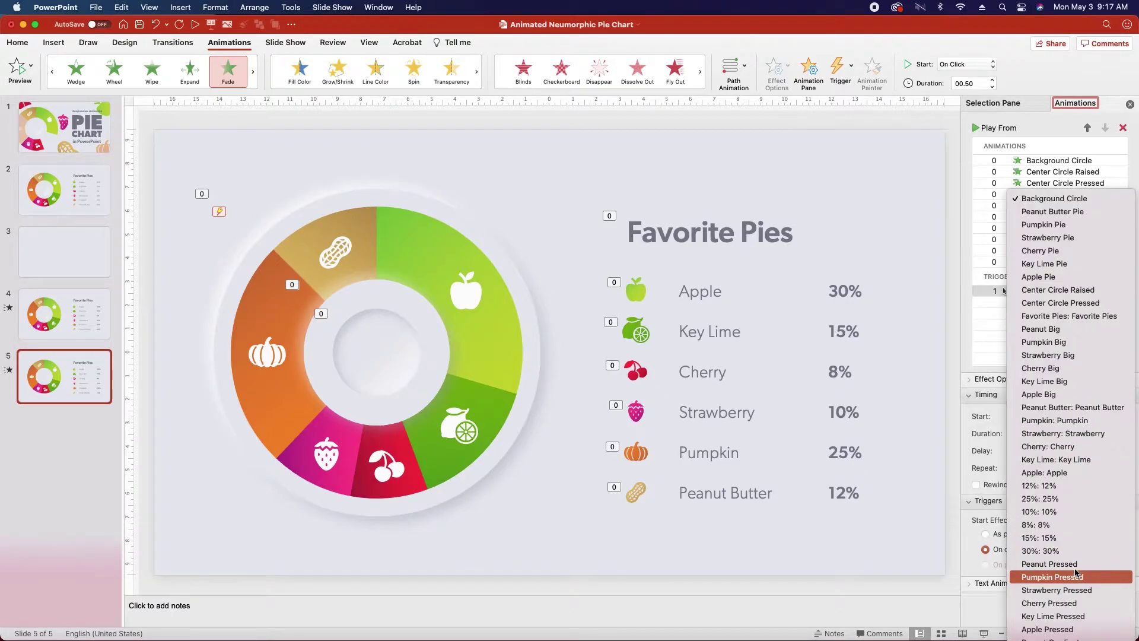
{"action": "left_click", "coordinate": [716, 393]}
Give the big apple a Wipe triggered by Apple Pressed, starting With Previous.
{"action": "left_click", "coordinate": [469, 299]}
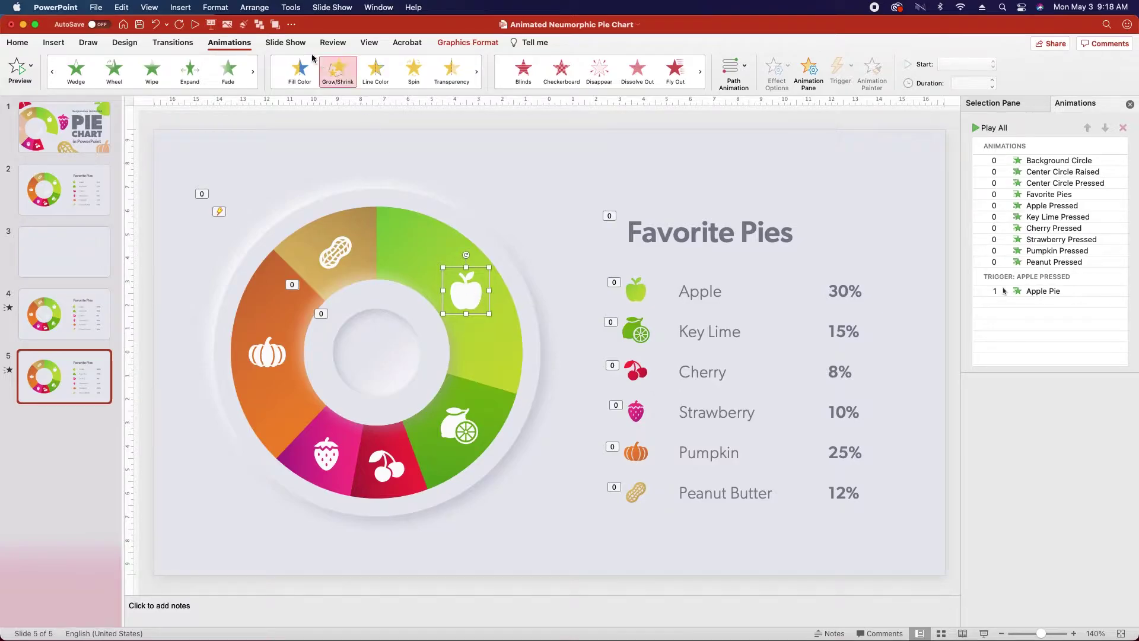
{"action": "left_click", "coordinate": [149, 73]}
{"action": "left_click", "coordinate": [985, 549]}
{"action": "left_click", "coordinate": [1068, 551]}
{"action": "scroll", "coordinate": [1068, 550], "scroll_direction": "down", "scroll_amount": 3}
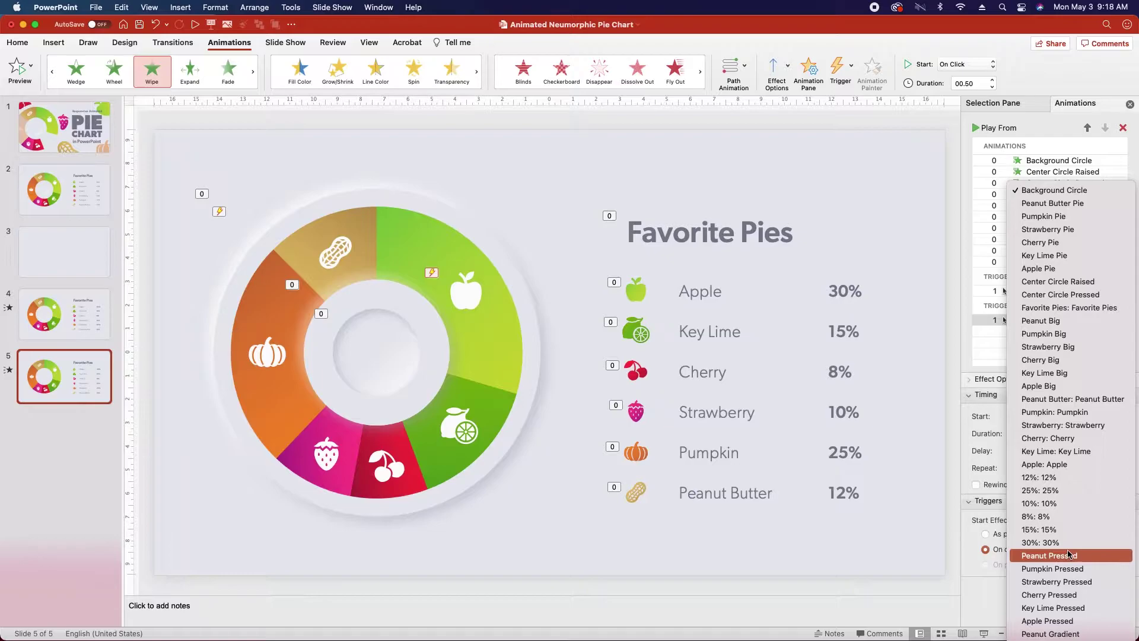
{"action": "left_click", "coordinate": [1055, 620]}
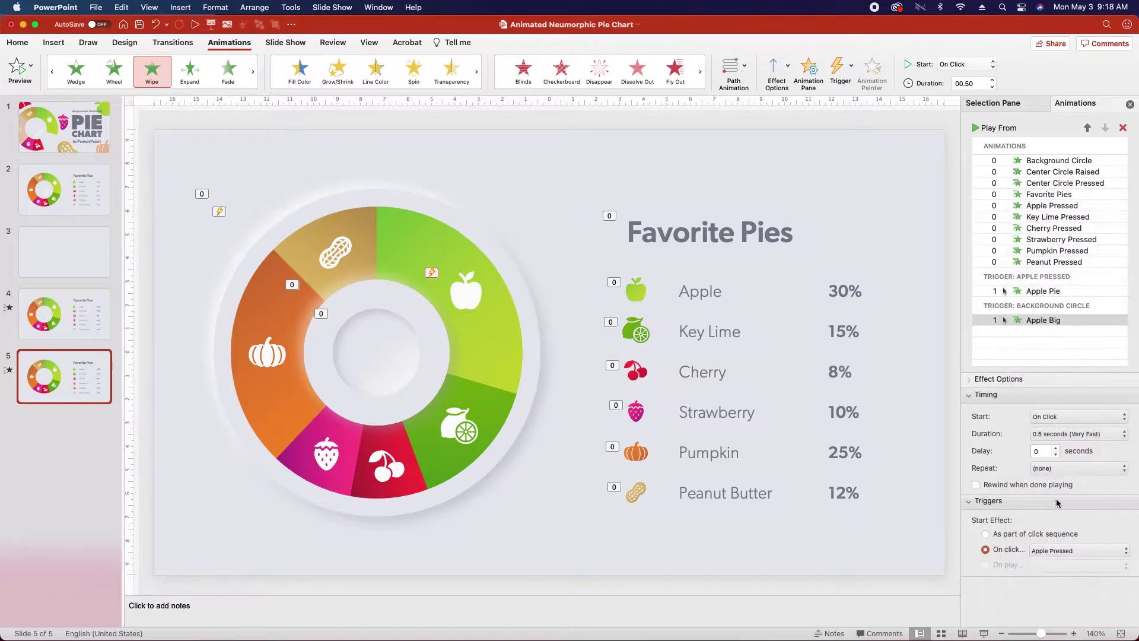
{"action": "left_click", "coordinate": [1062, 417]}
{"action": "left_click", "coordinate": [1062, 429]}
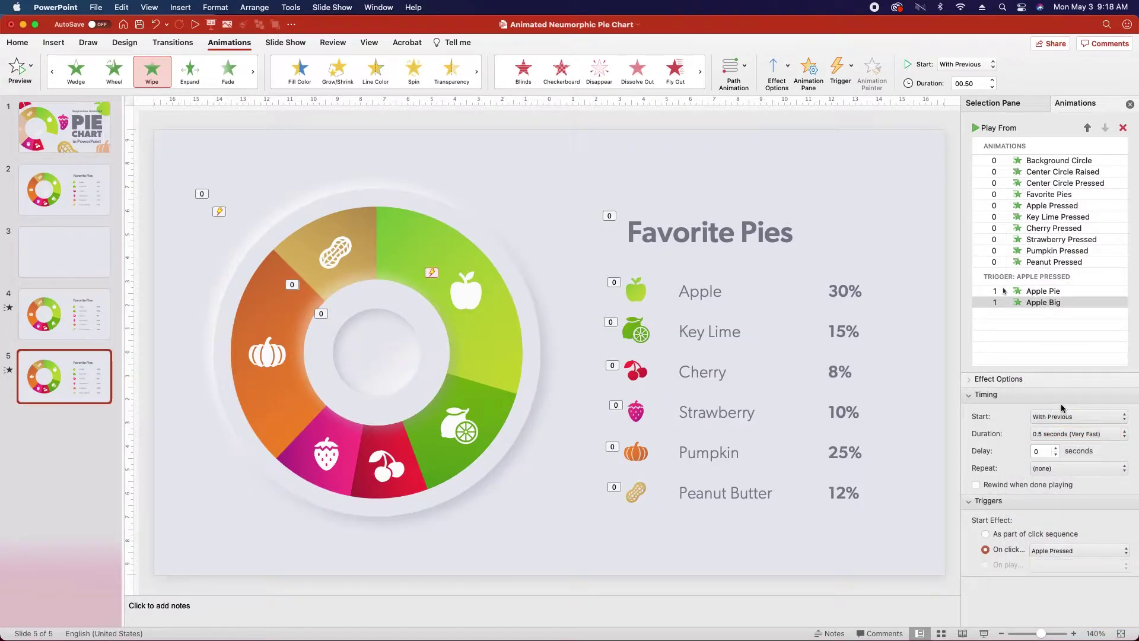
Copy the big apple's wipe onto the coloured Apple icon with Animation Painter.
{"action": "left_click", "coordinate": [456, 294]}
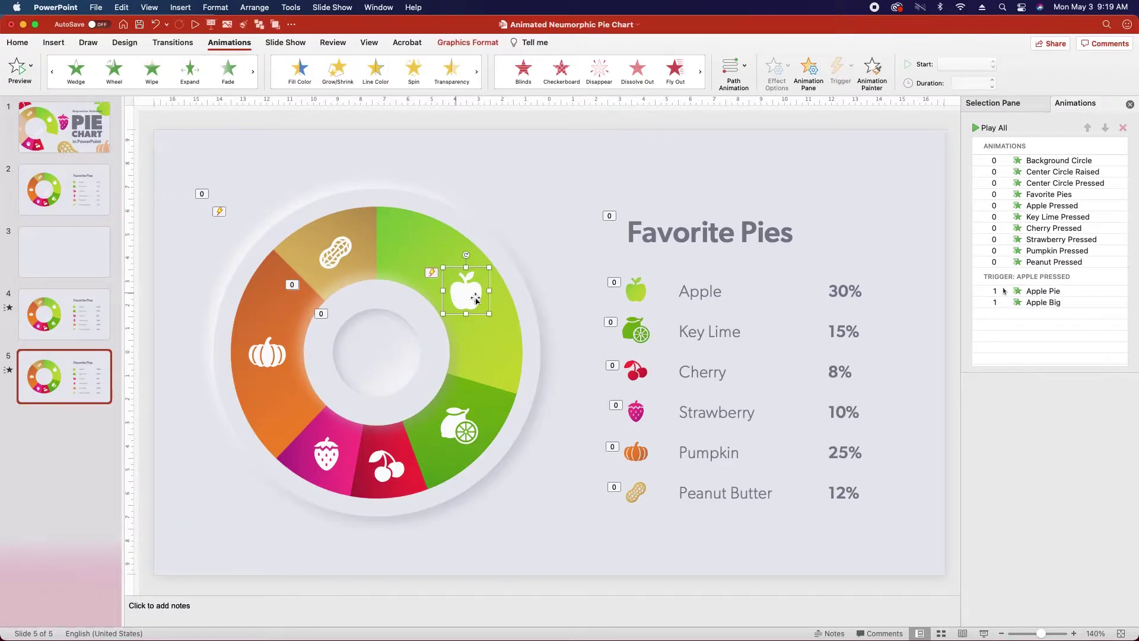
{"action": "left_click", "coordinate": [872, 70]}
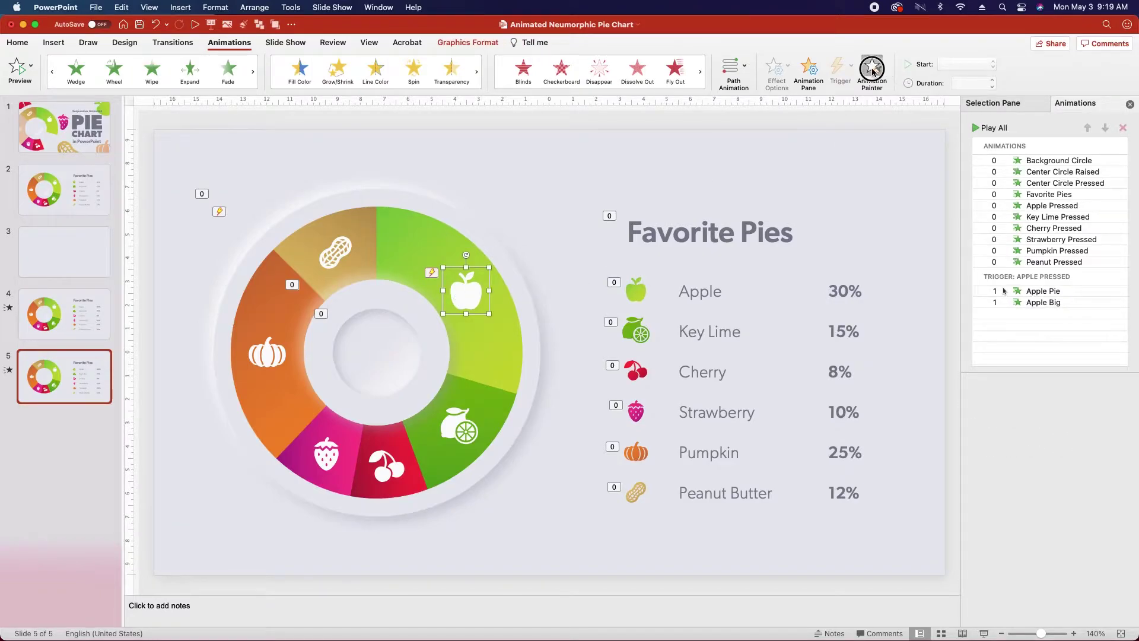
{"action": "left_click", "coordinate": [636, 294]}
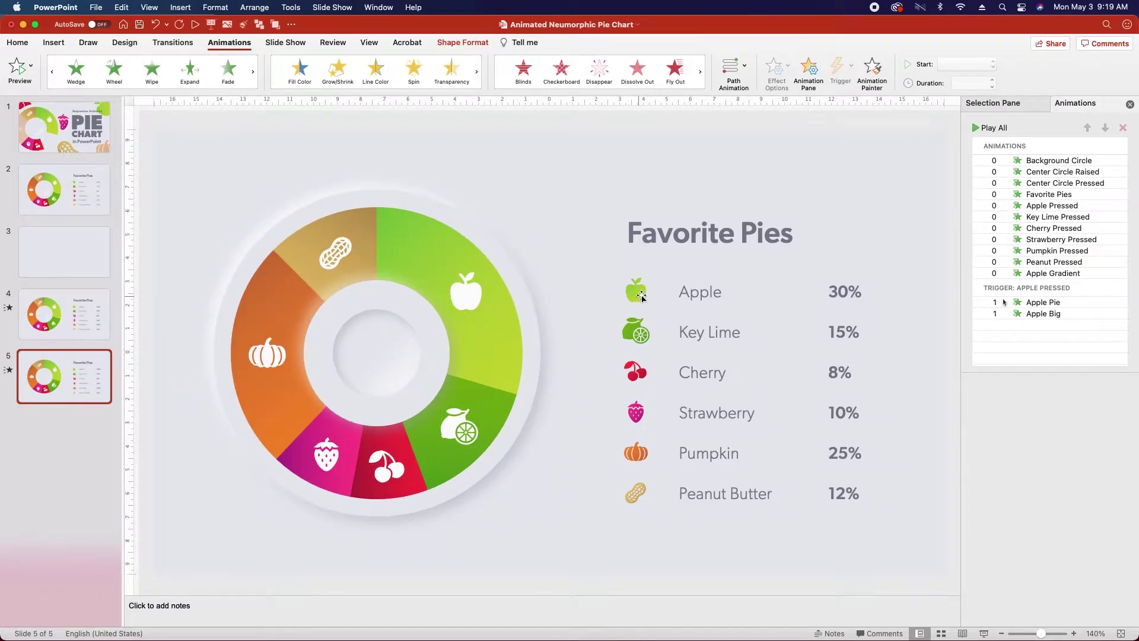
Set Apple Gradient's animation to trigger on Apple Pressed, starting With Previous.
{"action": "left_click", "coordinate": [1049, 274]}
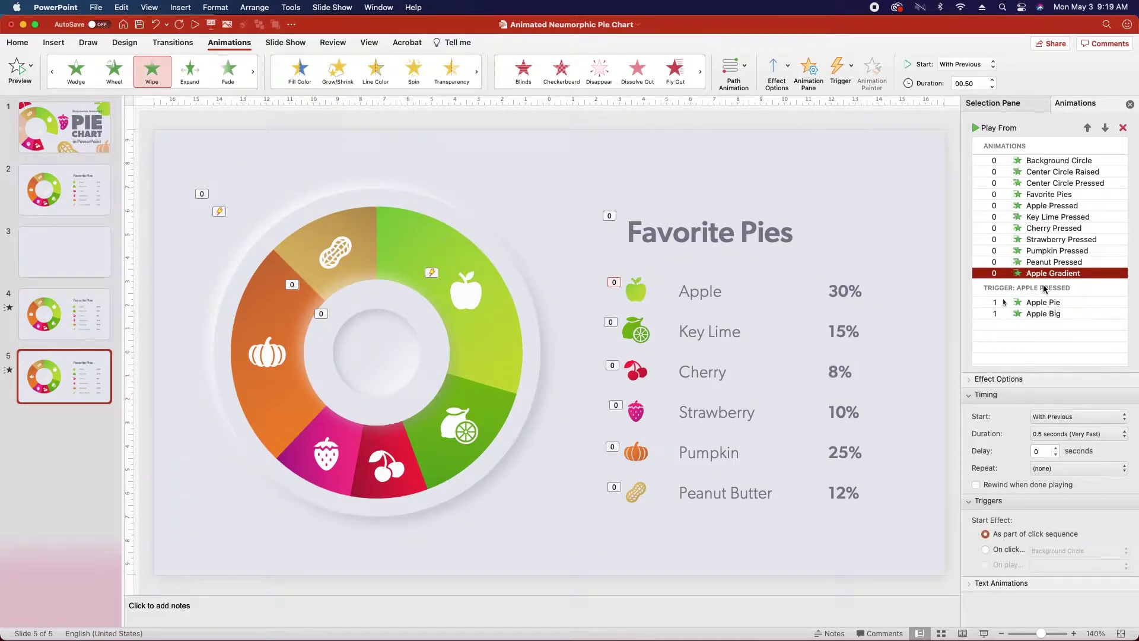
{"action": "left_click", "coordinate": [985, 550]}
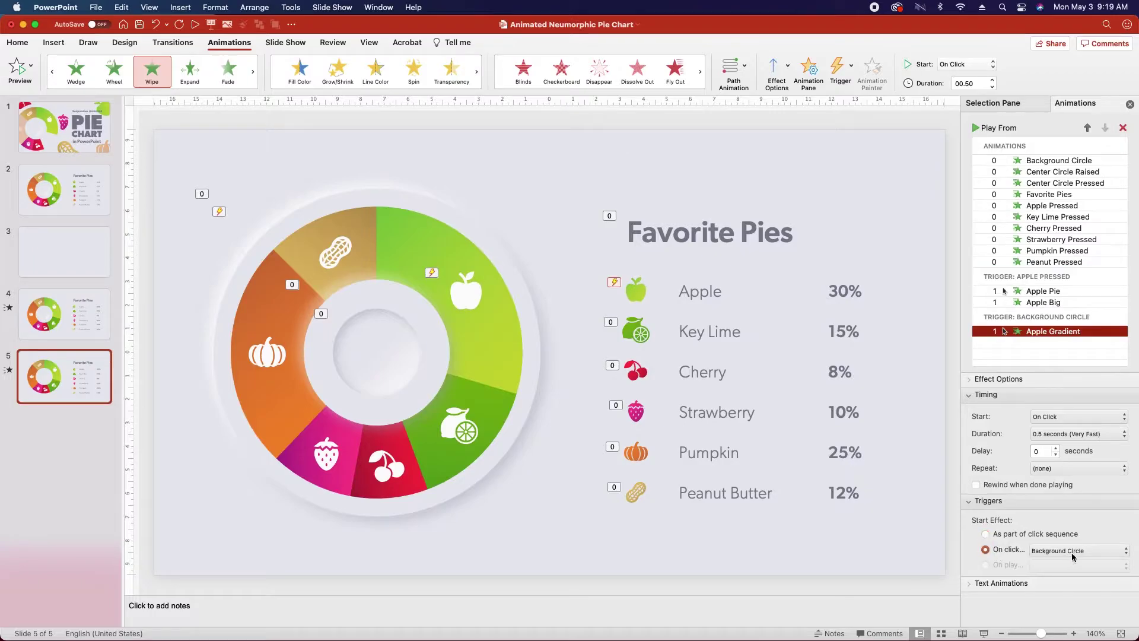
{"action": "left_click", "coordinate": [1077, 551]}
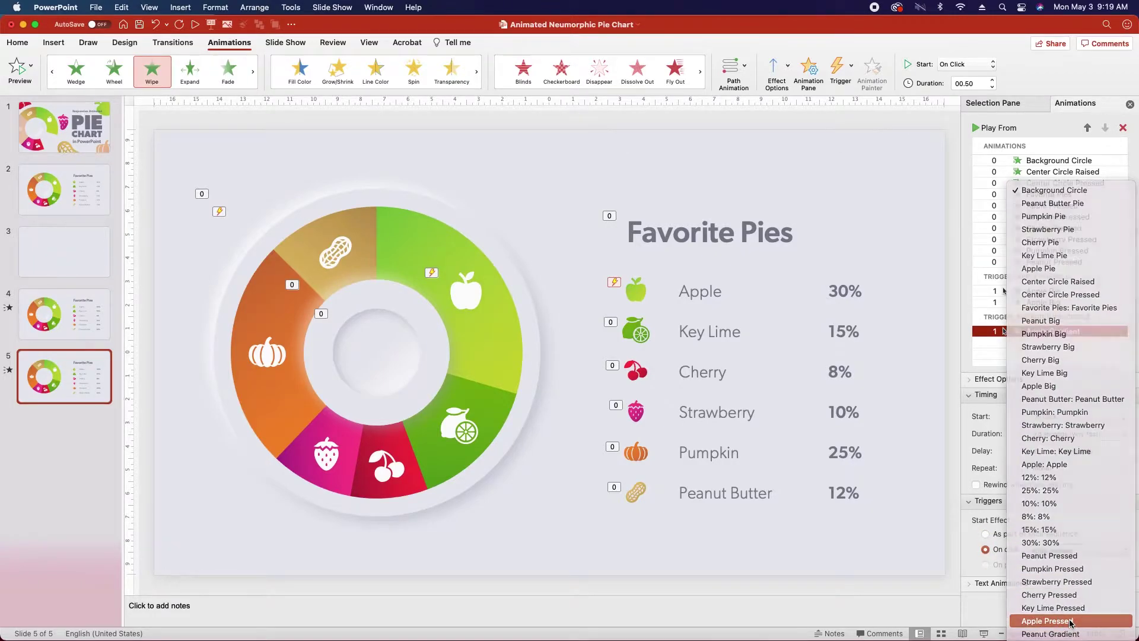
{"action": "left_click", "coordinate": [1056, 621]}
{"action": "left_click", "coordinate": [1074, 417]}
{"action": "left_click", "coordinate": [1063, 432]}
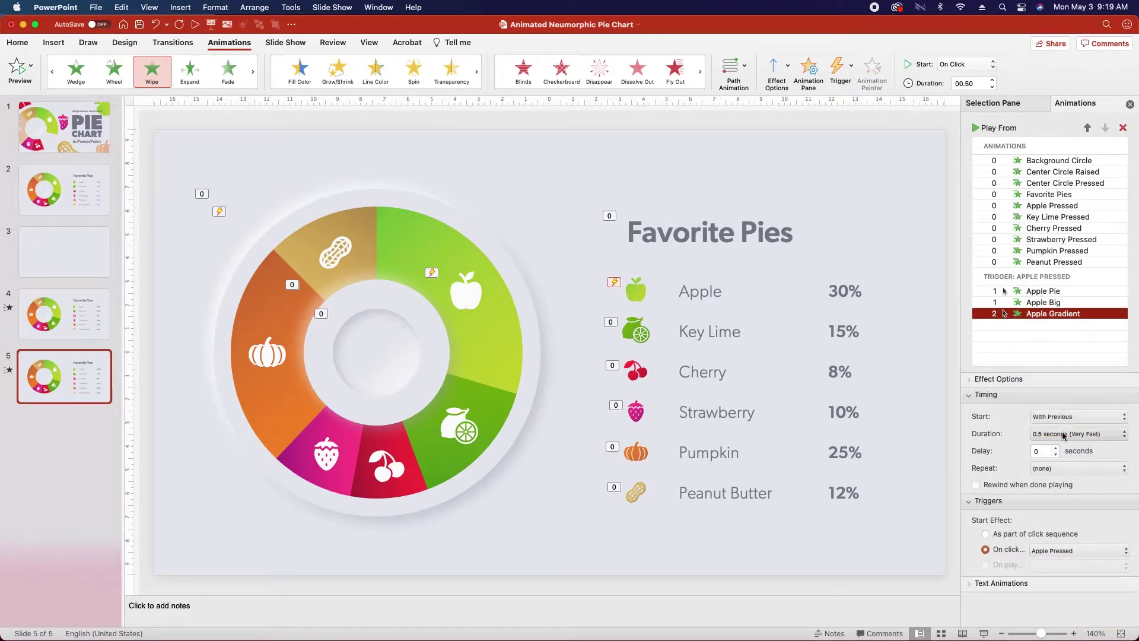
Give the Apple label a Wipe entrance from the left.
{"action": "left_click", "coordinate": [690, 292]}
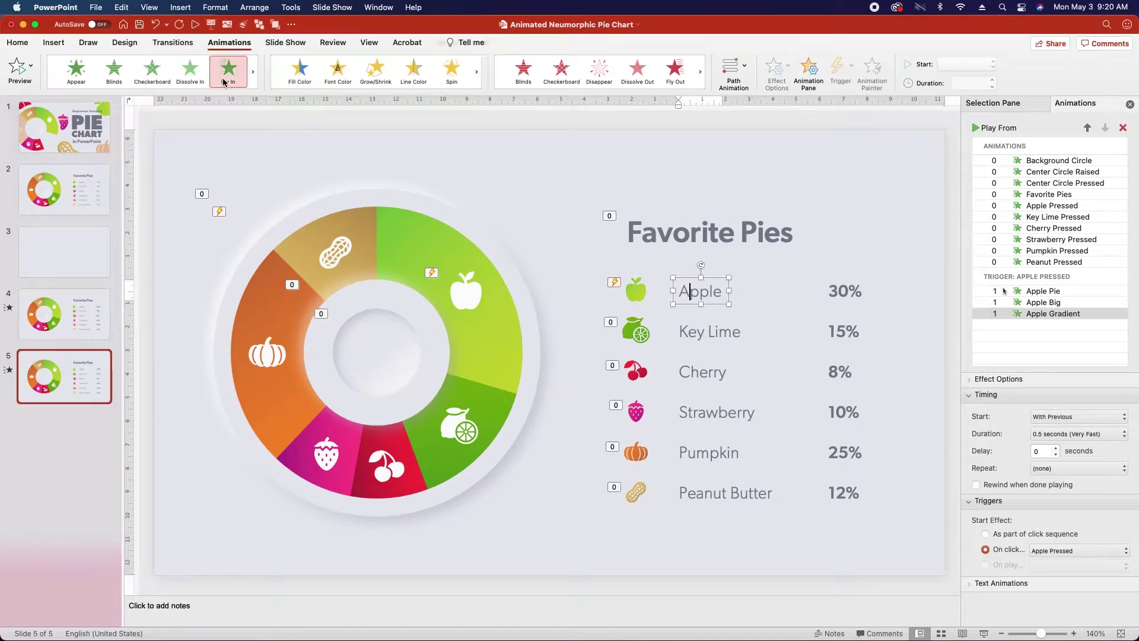
{"action": "key", "text": "Escape"}
{"action": "scroll", "coordinate": [232, 72], "scroll_direction": "right", "scroll_amount": 3}
{"action": "left_click", "coordinate": [146, 74]}
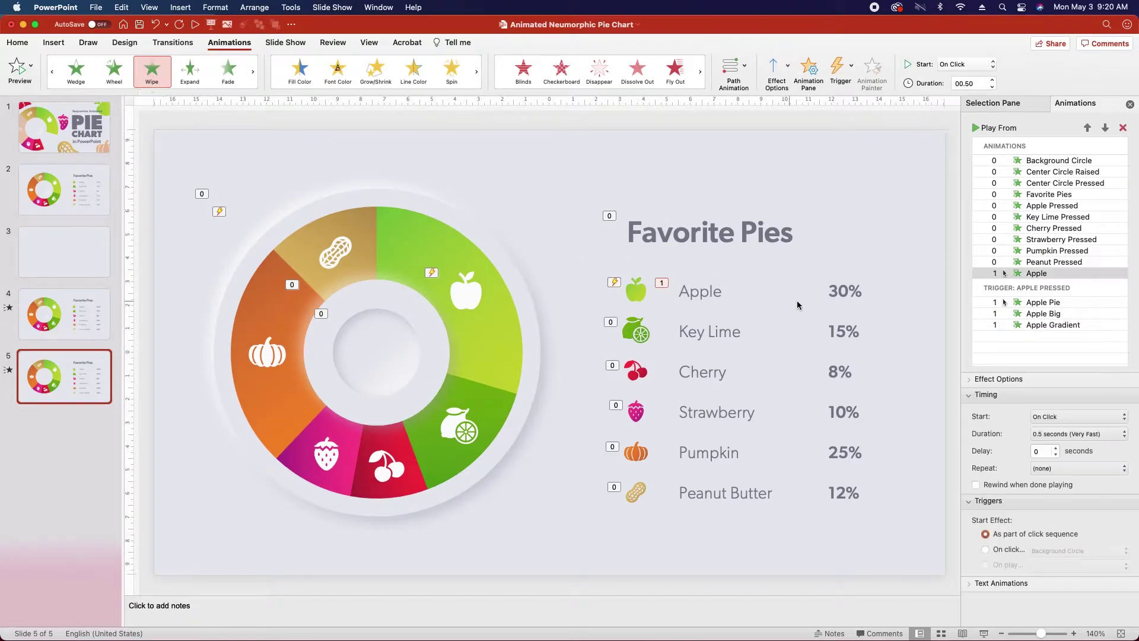
{"action": "left_click", "coordinate": [971, 380]}
{"action": "left_click", "coordinate": [1074, 401]}
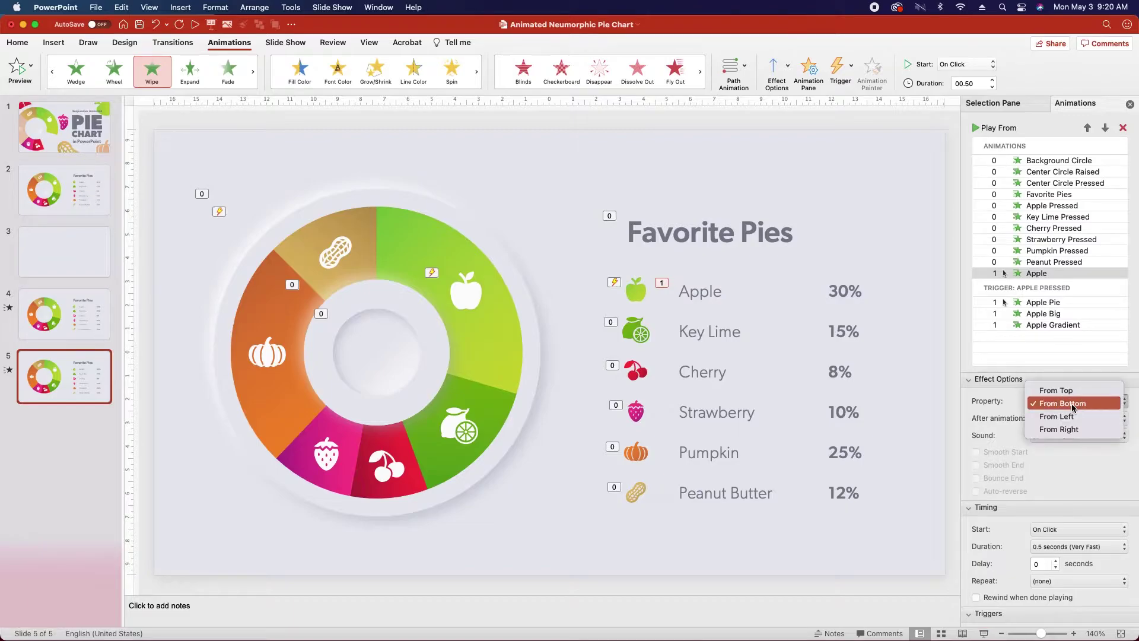
{"action": "left_click", "coordinate": [1074, 419]}
Trigger the Apple label wipe on Apple Pressed, With Previous, with a 0.5-second delay.
{"action": "left_click", "coordinate": [988, 613]}
{"action": "left_click", "coordinate": [986, 584]}
{"action": "left_click", "coordinate": [1062, 585]}
{"action": "scroll", "coordinate": [1063, 587], "scroll_direction": "down", "scroll_amount": 5}
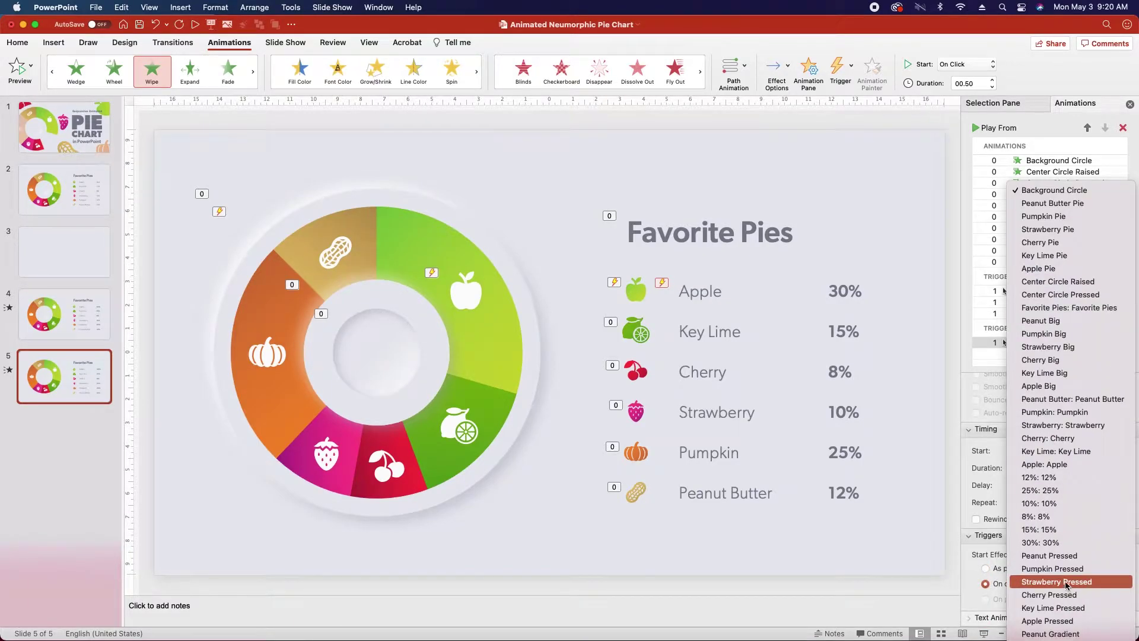
{"action": "left_click", "coordinate": [1062, 585]}
{"action": "left_click", "coordinate": [1054, 452]}
{"action": "left_click", "coordinate": [1063, 465]}
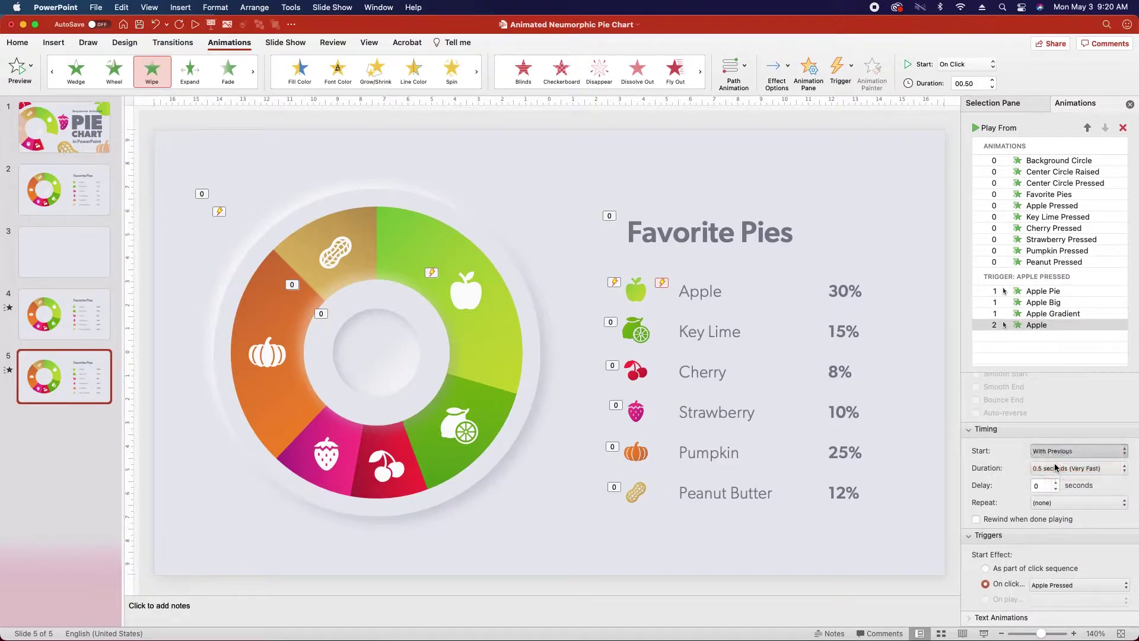
{"action": "left_click", "coordinate": [1056, 483]}
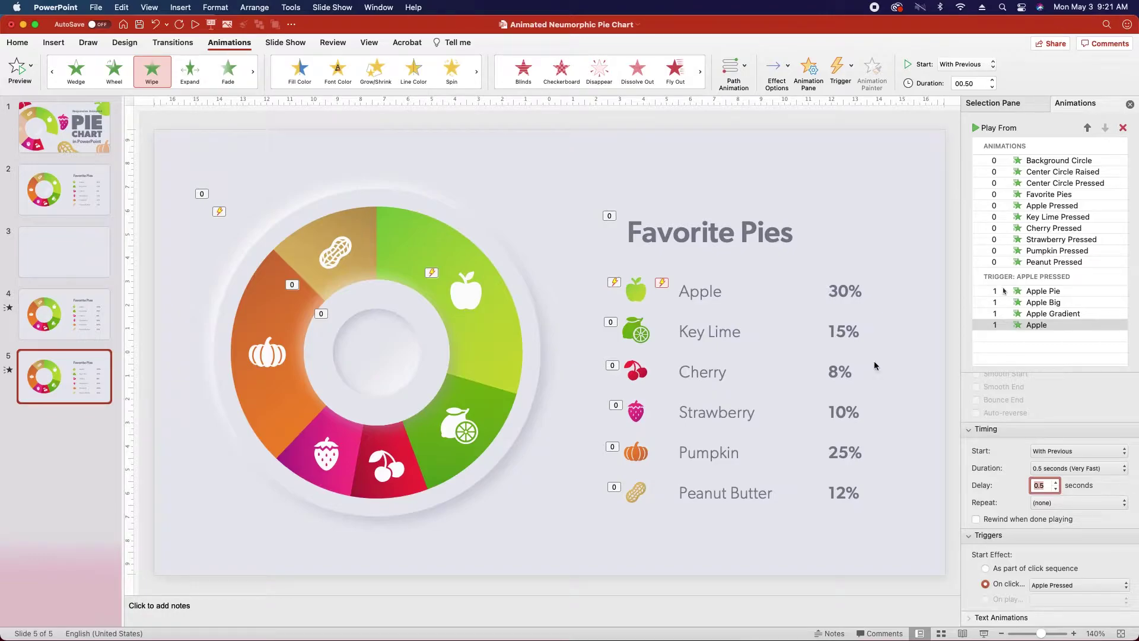
Copy the Apple label's wipe onto the 30% figure with Animation Painter.
{"action": "left_click", "coordinate": [691, 288]}
{"action": "left_click", "coordinate": [870, 69]}
{"action": "left_click", "coordinate": [843, 293]}
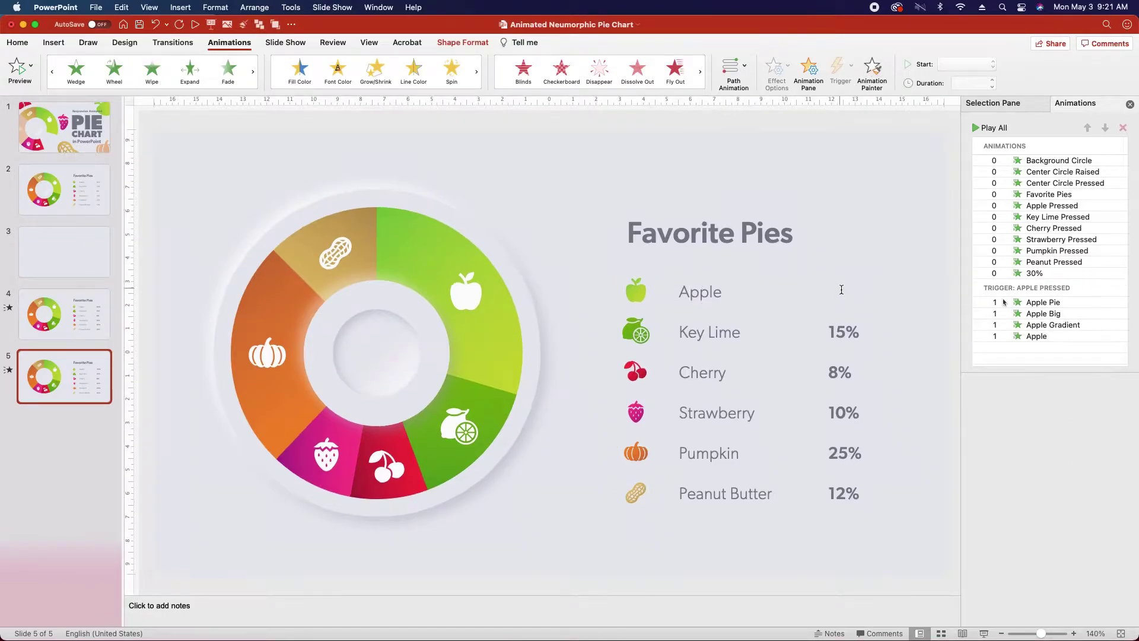
Trigger the 30% animation on click of Apple Pressed, With Previous, with a 0.75-second delay.
{"action": "left_click", "coordinate": [1044, 274]}
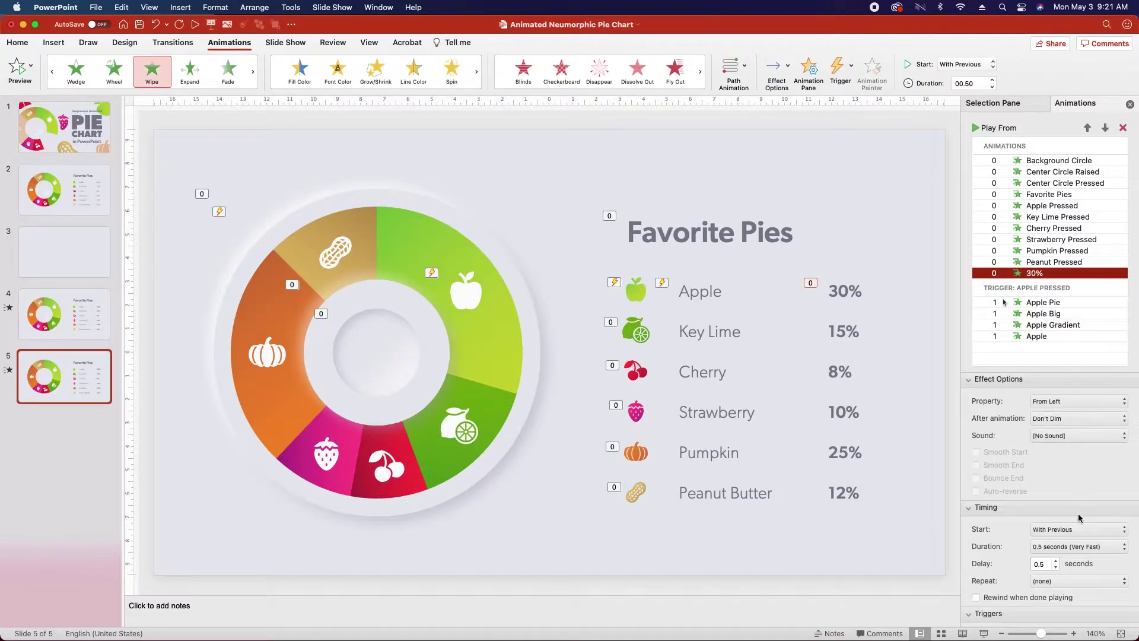
{"action": "left_click", "coordinate": [1013, 615]}
{"action": "left_click", "coordinate": [986, 584]}
{"action": "left_click", "coordinate": [1080, 585]}
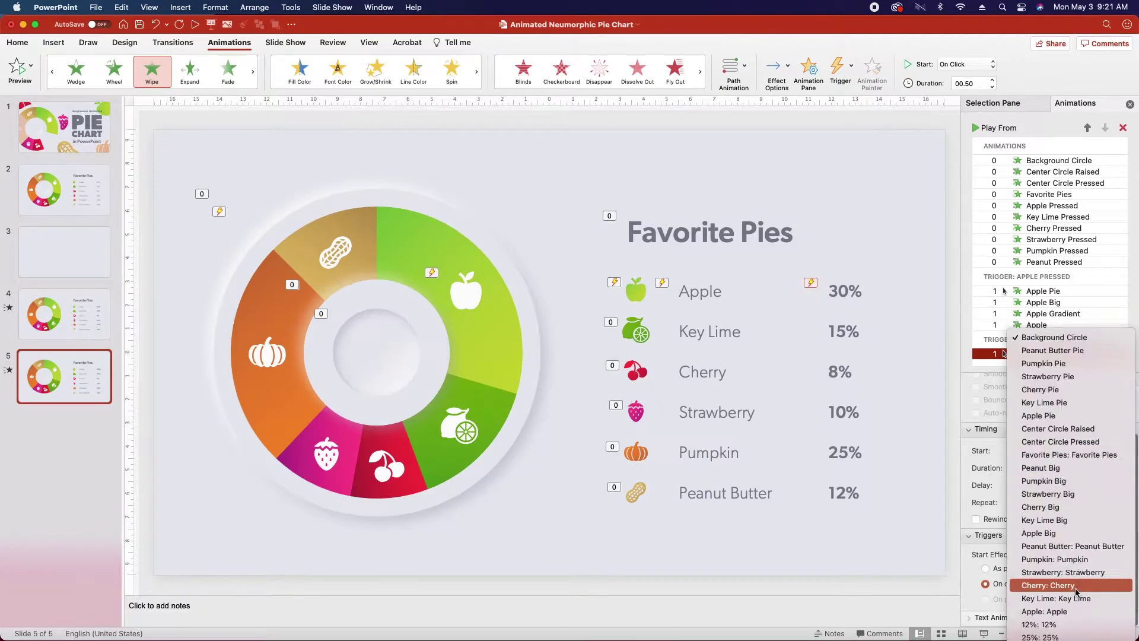
{"action": "left_click", "coordinate": [1044, 611]}
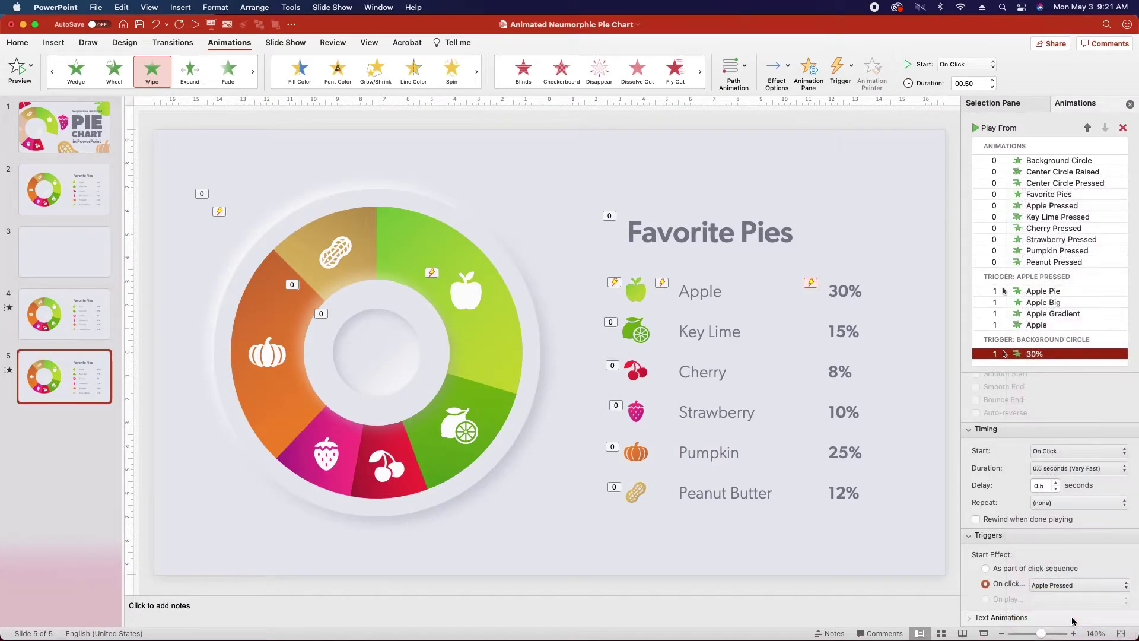
{"action": "left_click", "coordinate": [1057, 454]}
{"action": "left_click", "coordinate": [1056, 469]}
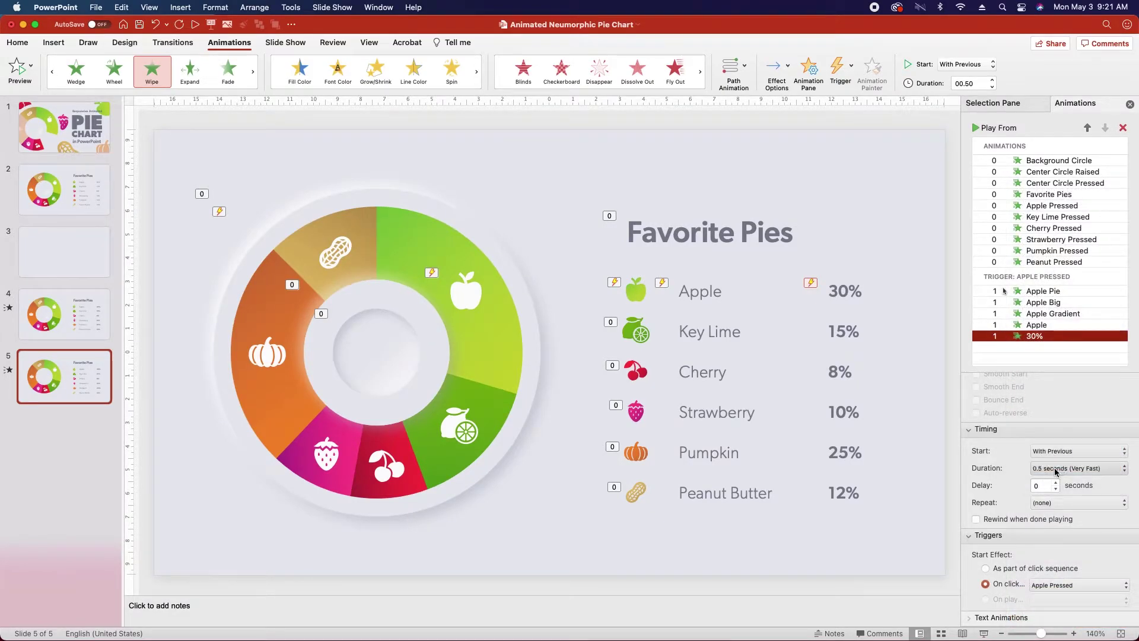
{"action": "left_click", "coordinate": [1041, 486]}
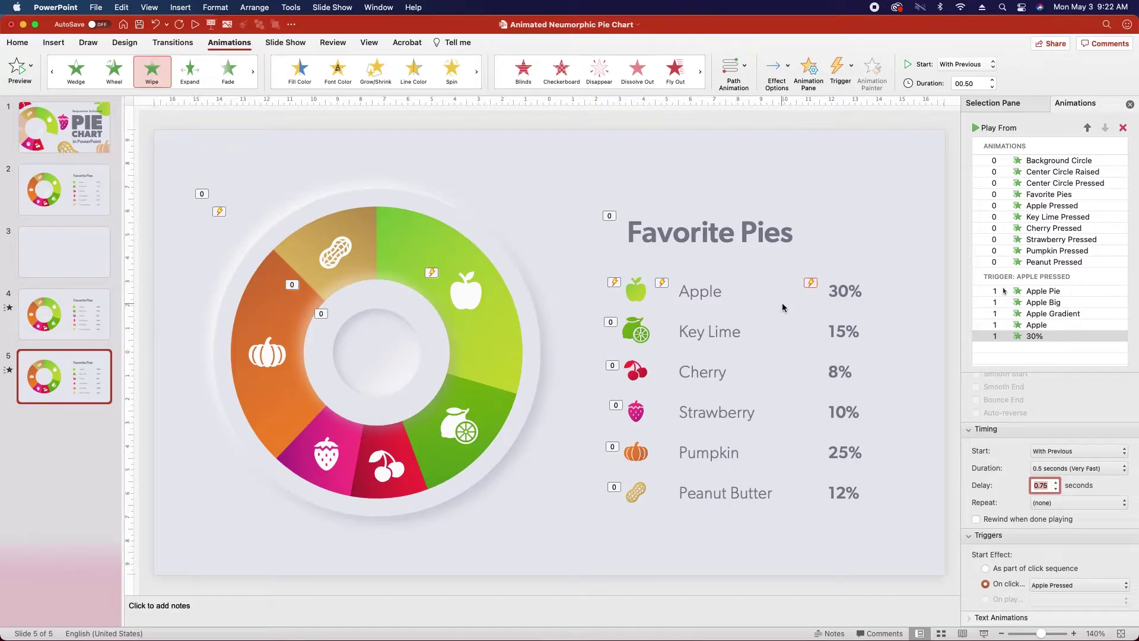
{"action": "key", "text": "Return"}
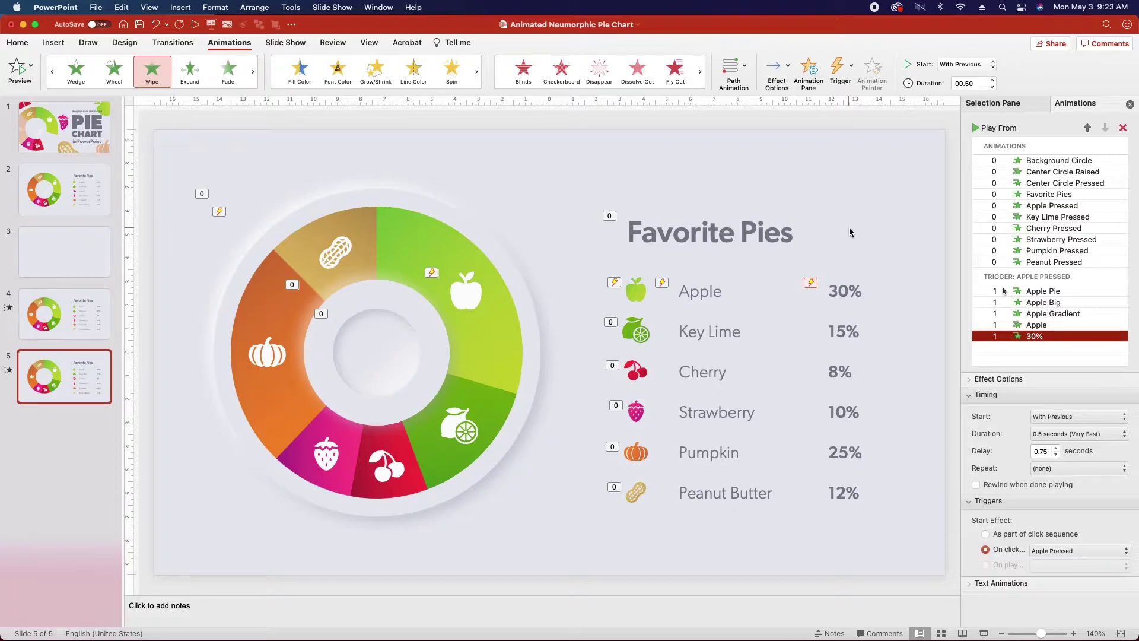
Give the chart apple icon (Apple Big) a Wipe exit triggered by clicking Apple Gradient.
{"action": "left_click", "coordinate": [466, 289]}
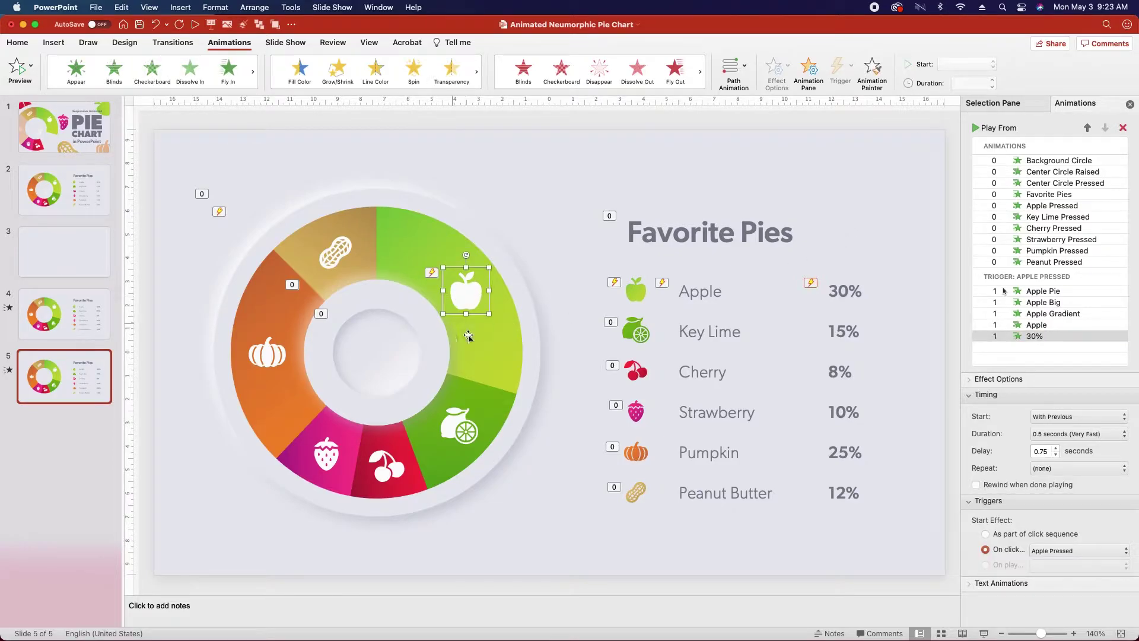
{"action": "scroll", "coordinate": [689, 72], "scroll_direction": "down", "scroll_amount": 3}
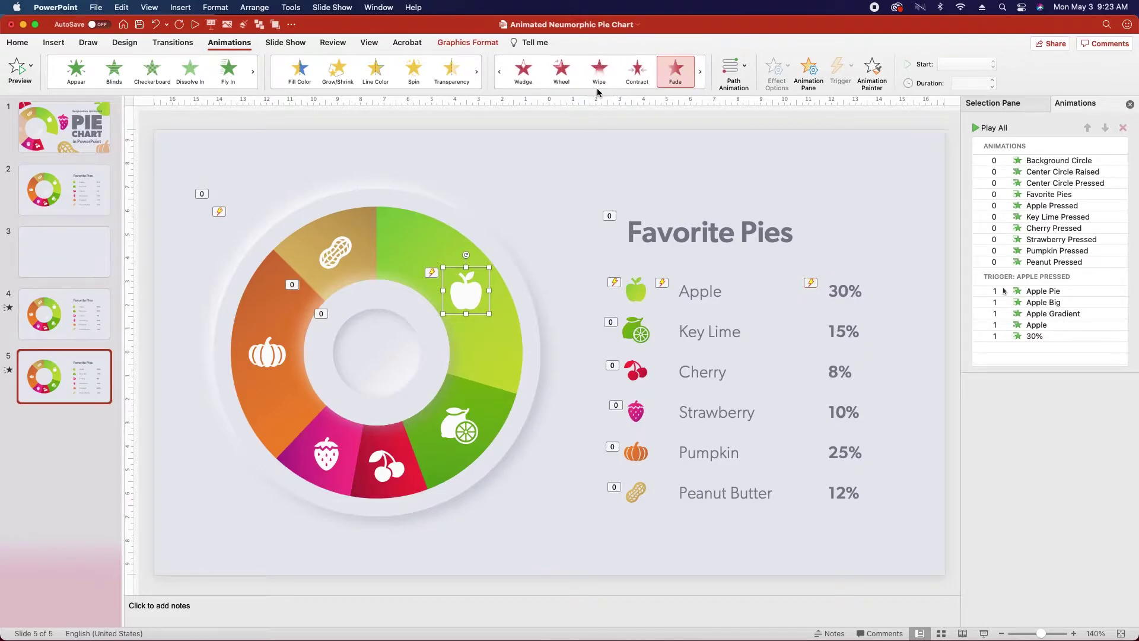
{"action": "left_click", "coordinate": [599, 71]}
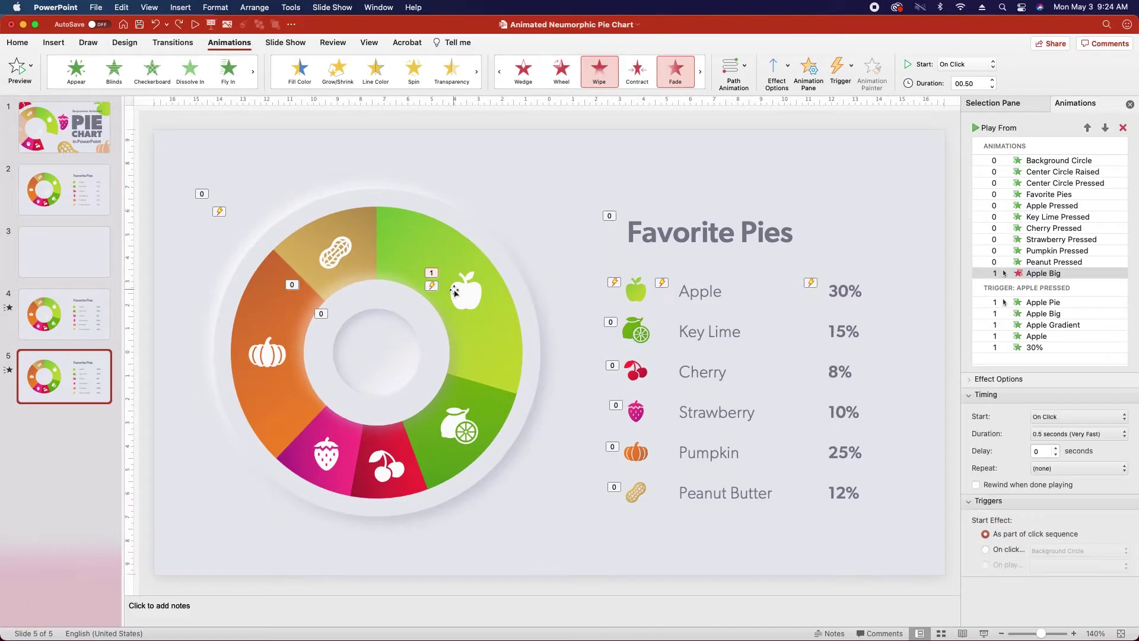
{"action": "left_click", "coordinate": [986, 550]}
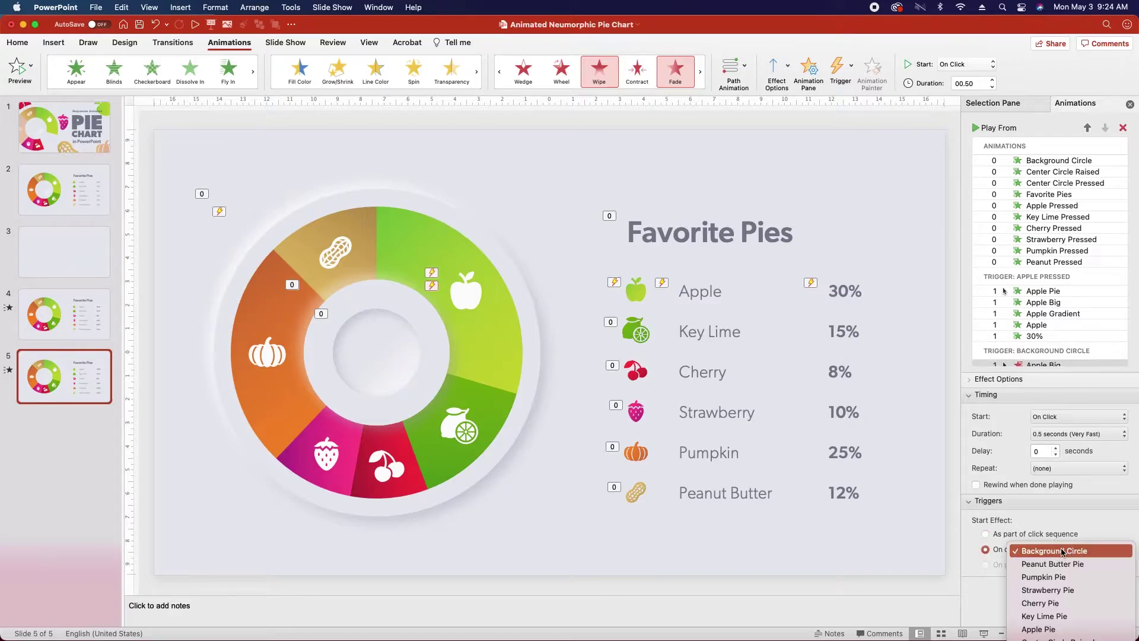
{"action": "left_click", "coordinate": [1078, 551]}
{"action": "left_click", "coordinate": [1050, 638]}
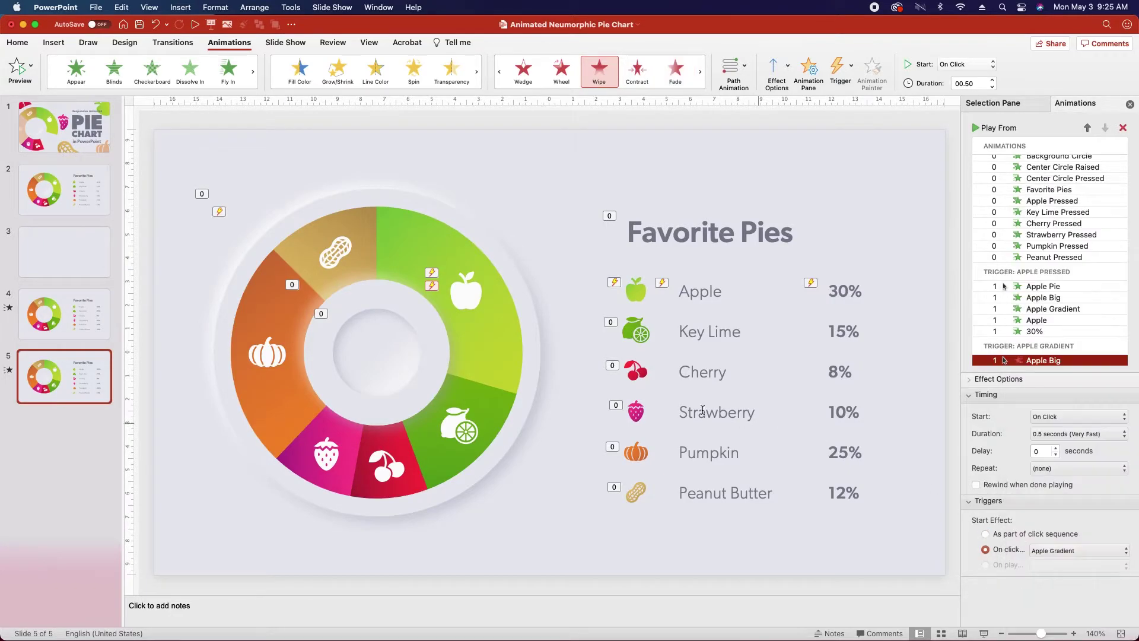
Give the Apple Pie slice a Fade exit triggered by Apple Gradient, starting With Previous.
{"action": "left_click", "coordinate": [470, 339]}
{"action": "left_click", "coordinate": [672, 77]}
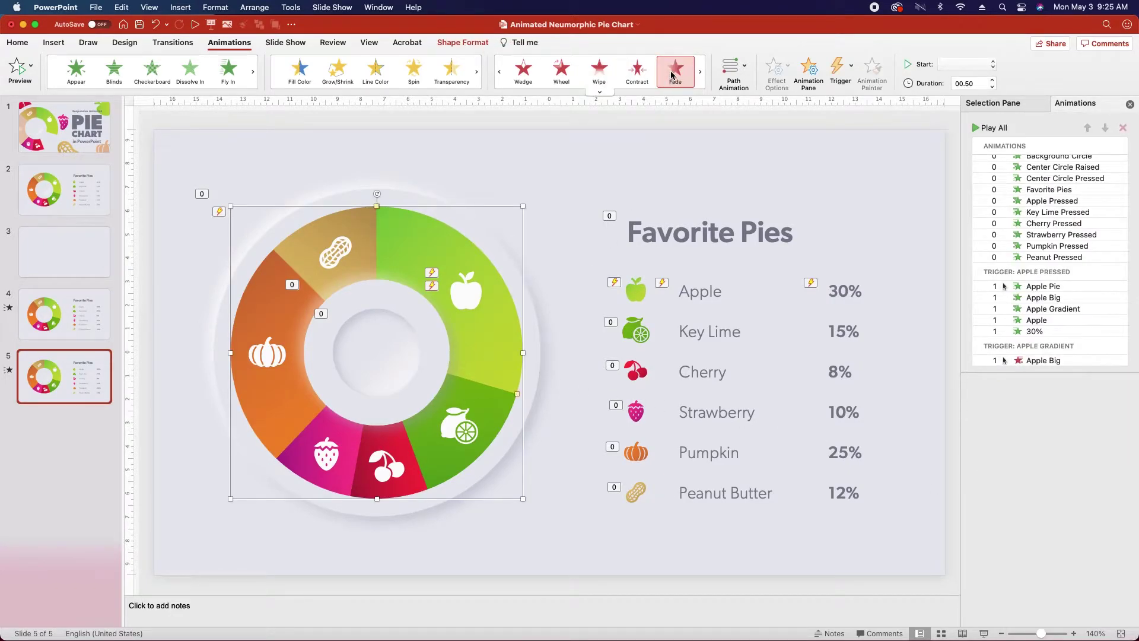
{"action": "left_click", "coordinate": [986, 549]}
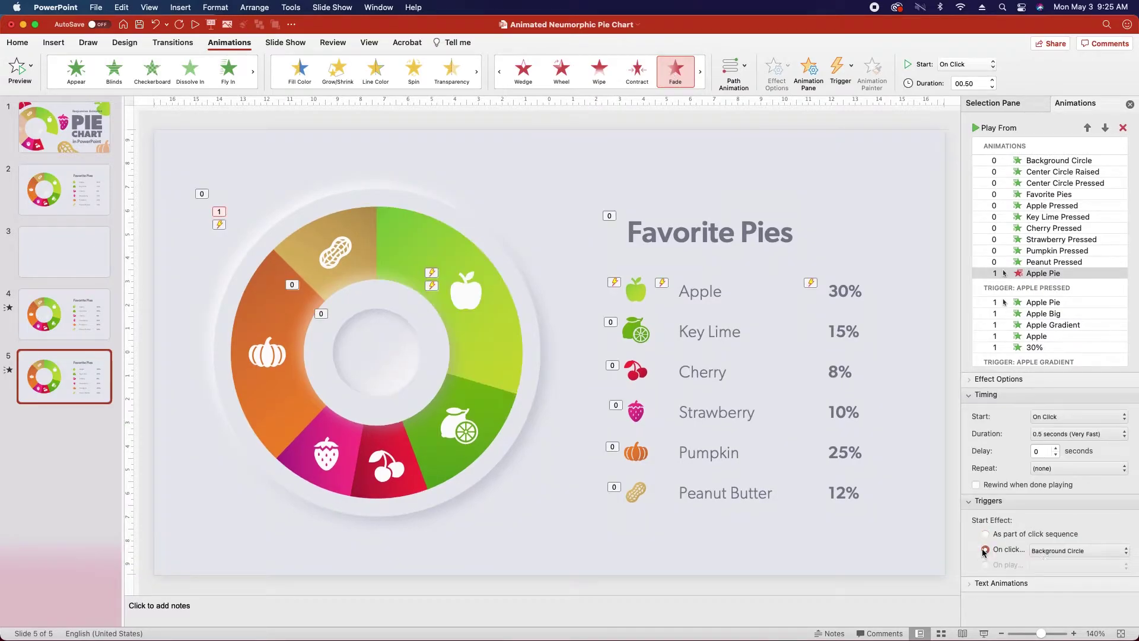
{"action": "left_click", "coordinate": [1079, 551]}
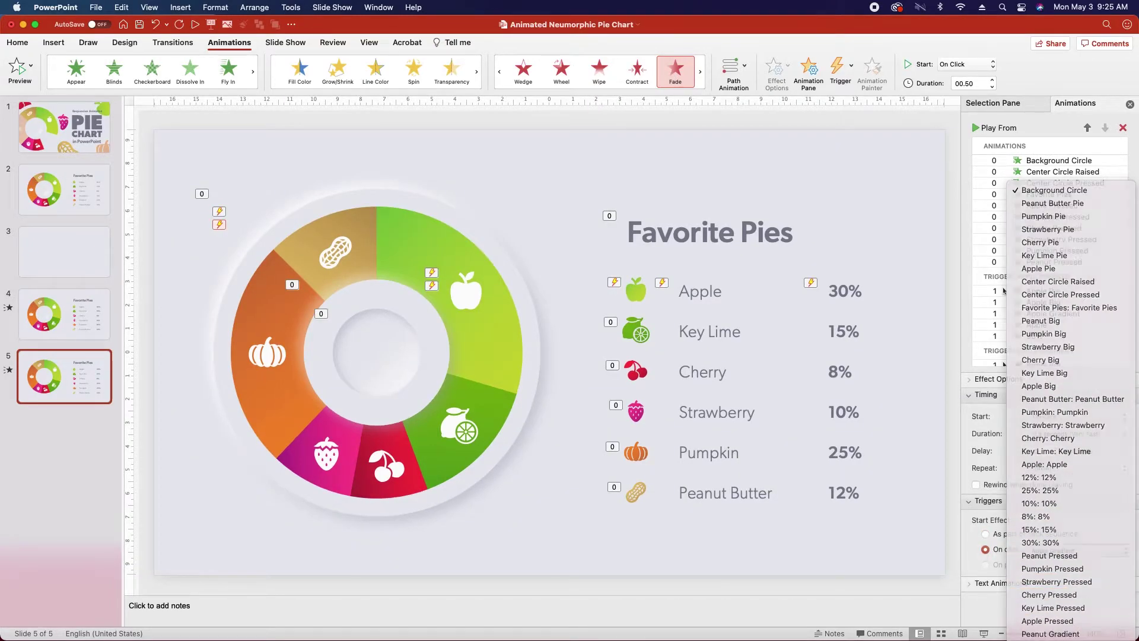
{"action": "left_click", "coordinate": [1051, 409]}
{"action": "left_click", "coordinate": [1061, 418]}
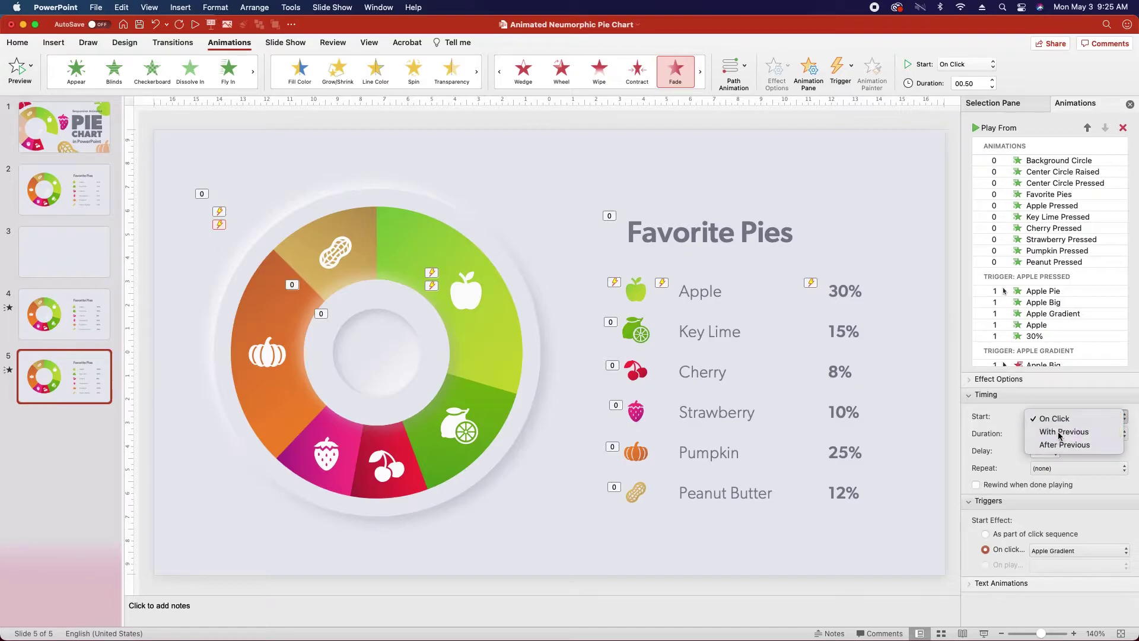
{"action": "left_click", "coordinate": [1065, 431]}
{"action": "left_click", "coordinate": [1056, 450]}
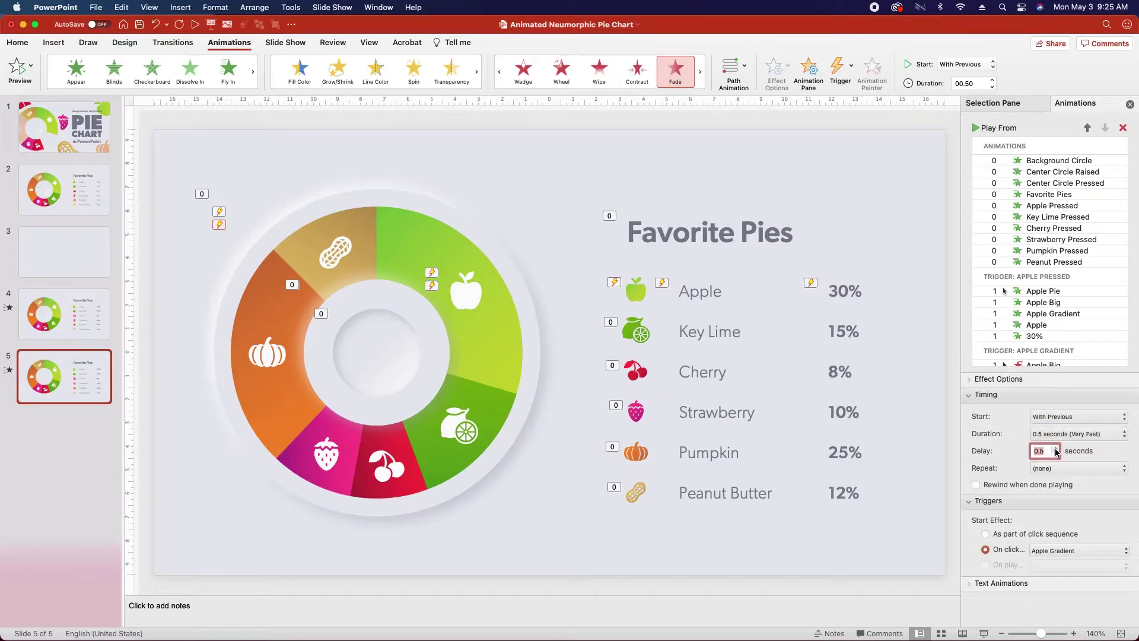
Give the legend apple icon a Wipe exit triggered by Apple Gradient, With Previous, delay cleared.
{"action": "left_click", "coordinate": [637, 286]}
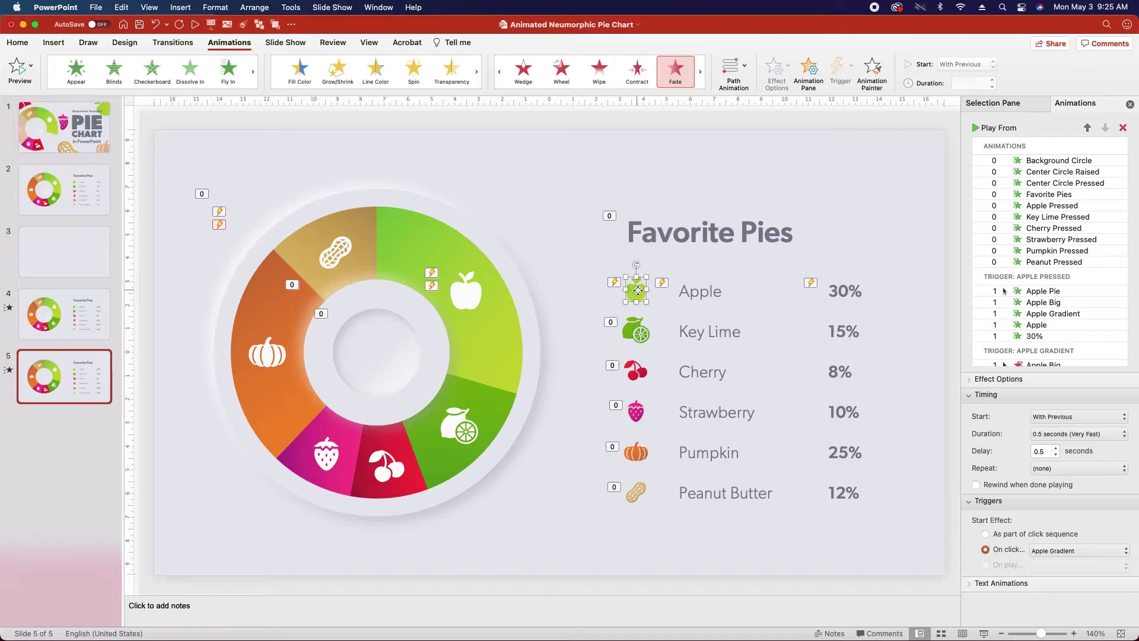
{"action": "left_click", "coordinate": [599, 72]}
{"action": "left_click", "coordinate": [986, 551]}
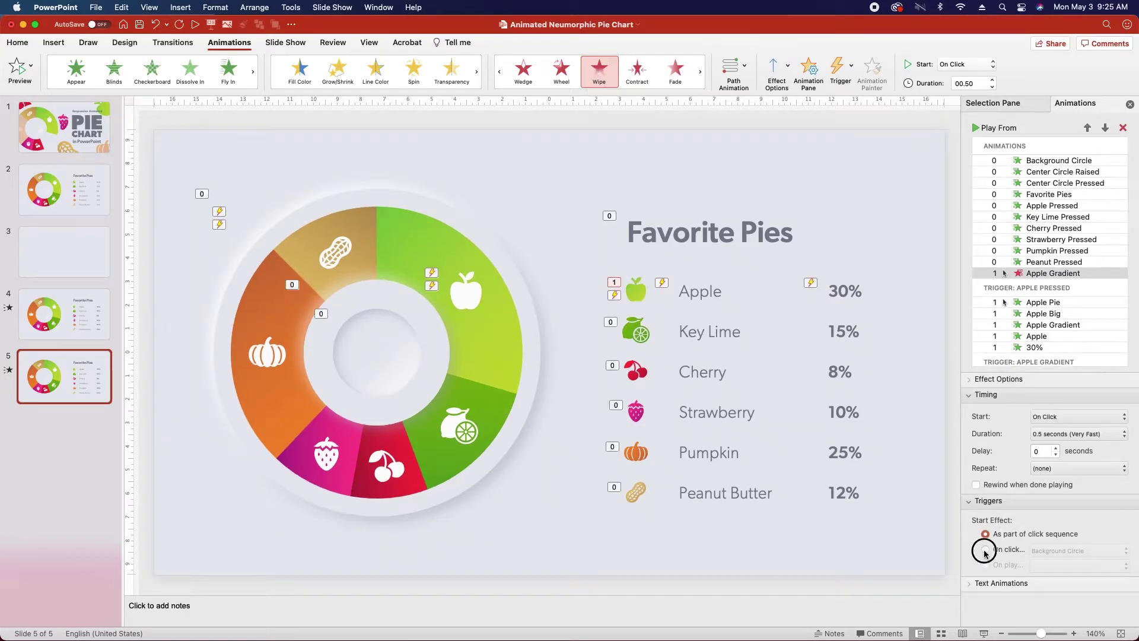
{"action": "left_click", "coordinate": [1092, 551]}
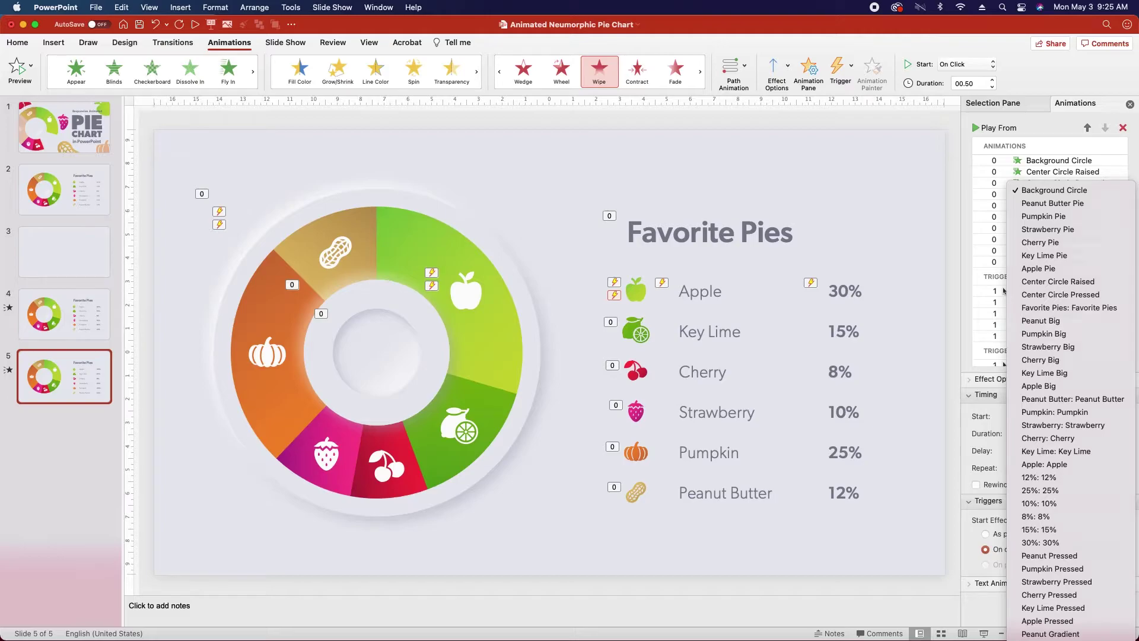
{"action": "left_click", "coordinate": [1062, 632]}
{"action": "left_click", "coordinate": [1077, 417]}
{"action": "left_click", "coordinate": [1075, 432]}
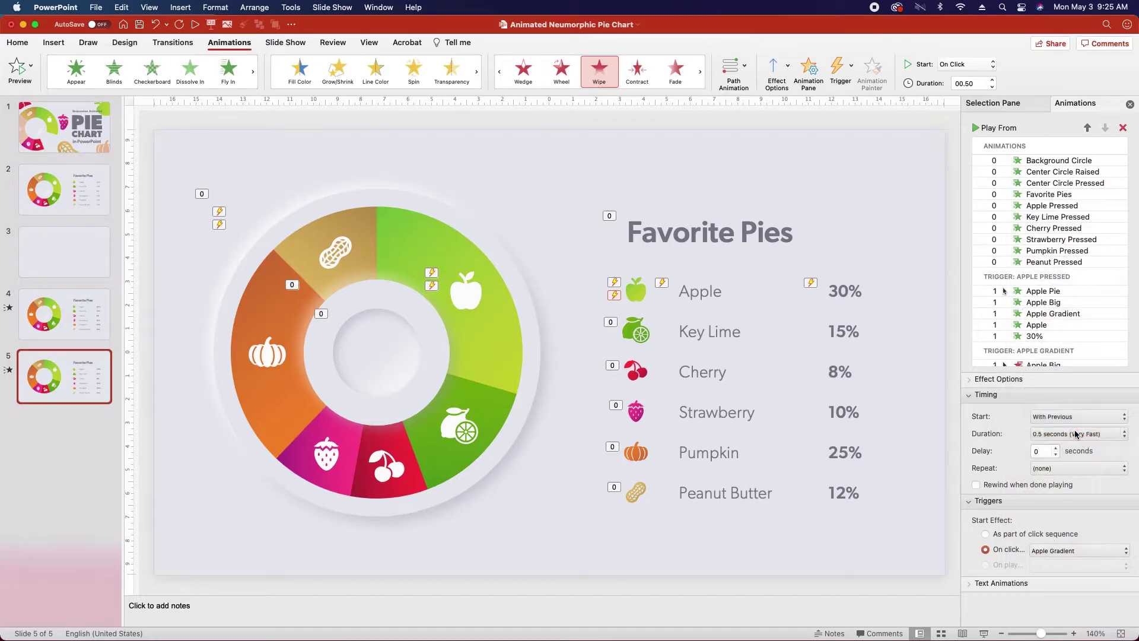
{"action": "left_click", "coordinate": [1044, 453]}
{"action": "key", "text": "BackSpace"}
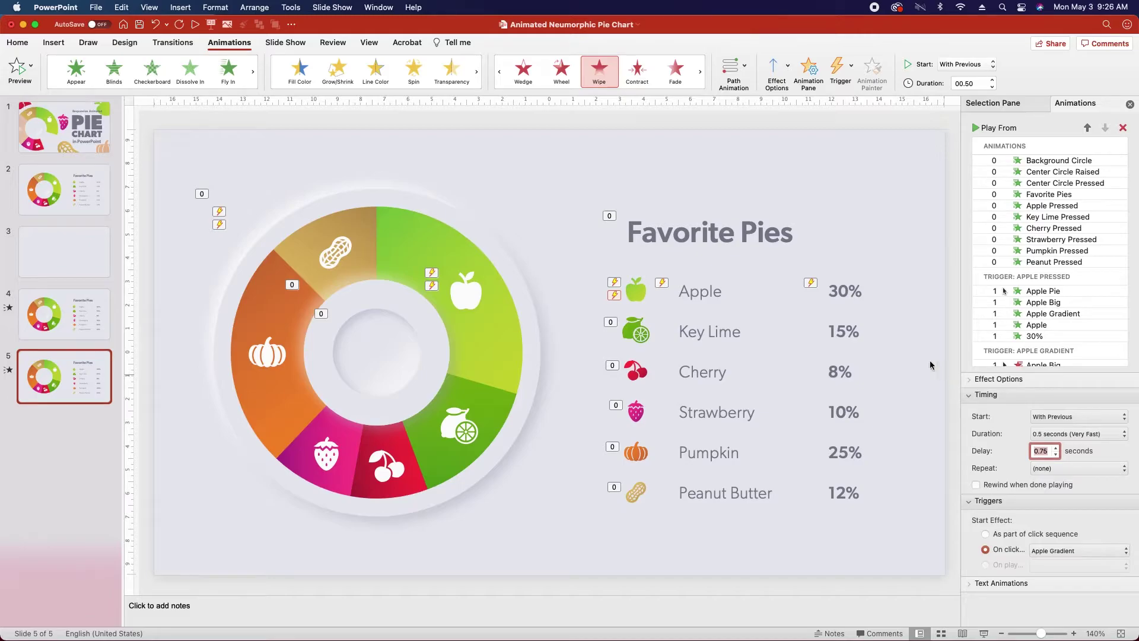
Give the Apple label a Wipe exit from the right, starting With Previous.
{"action": "left_click", "coordinate": [689, 291]}
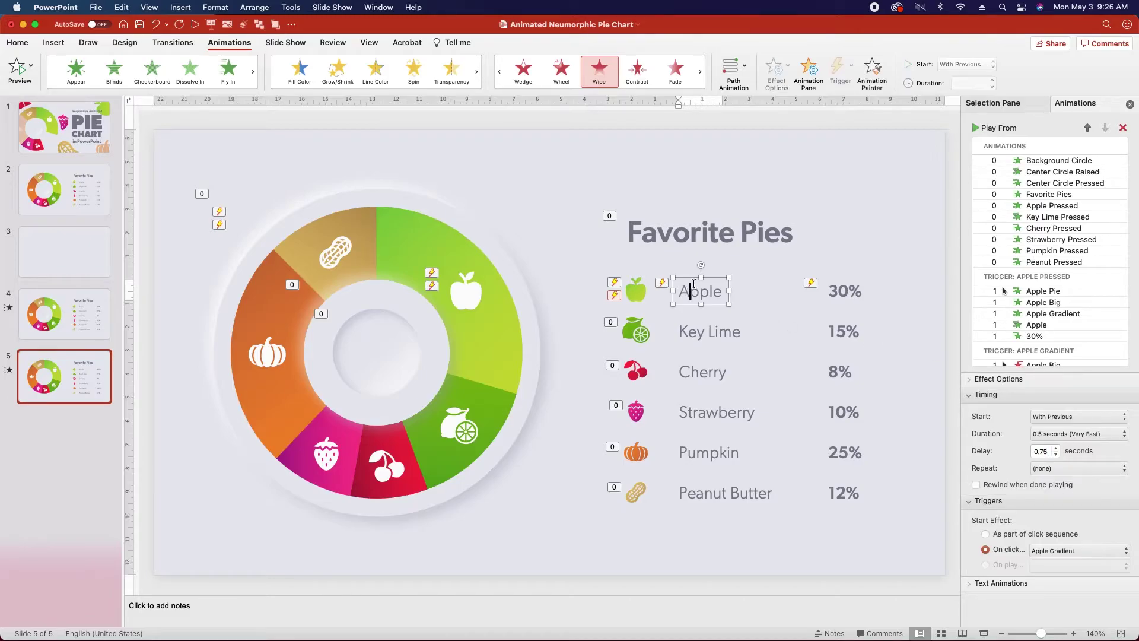
{"action": "left_click", "coordinate": [700, 71]}
{"action": "left_click", "coordinate": [599, 70]}
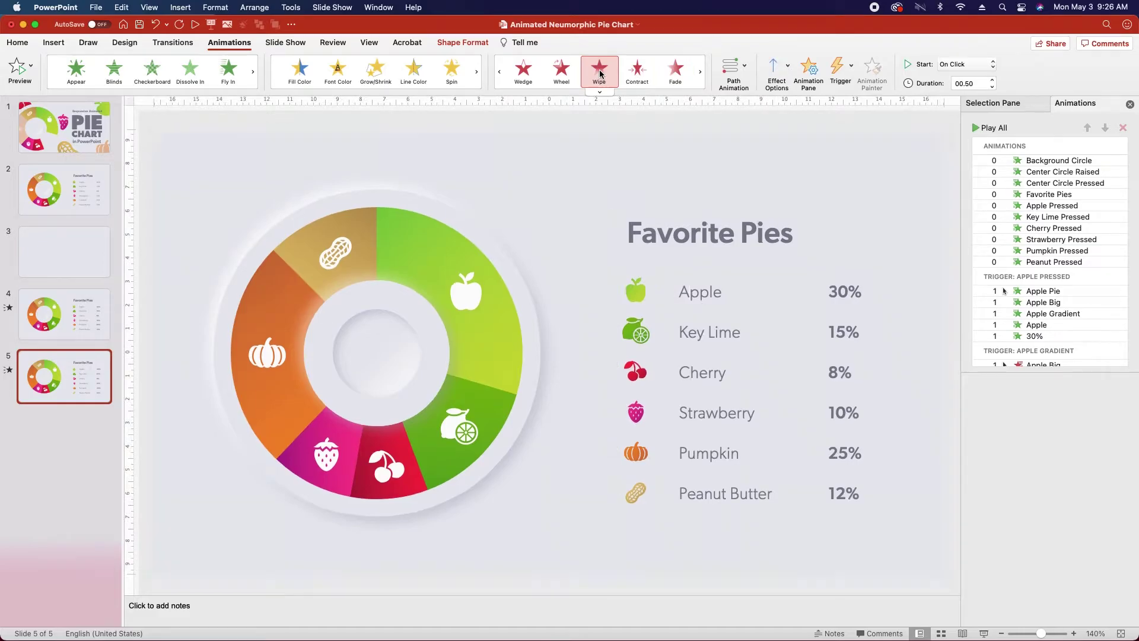
{"action": "left_click", "coordinate": [986, 549]}
{"action": "left_click", "coordinate": [1062, 549]}
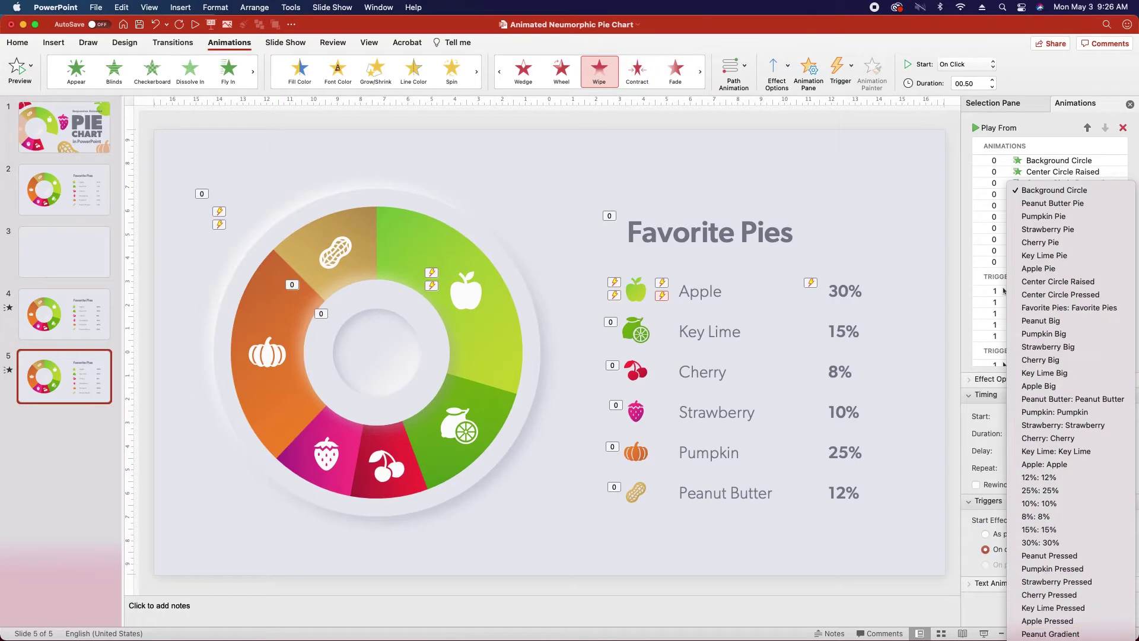
{"action": "key", "text": "Escape"}
{"action": "left_click", "coordinate": [967, 379]}
{"action": "left_click", "coordinate": [1071, 404]}
{"action": "left_click", "coordinate": [1068, 430]}
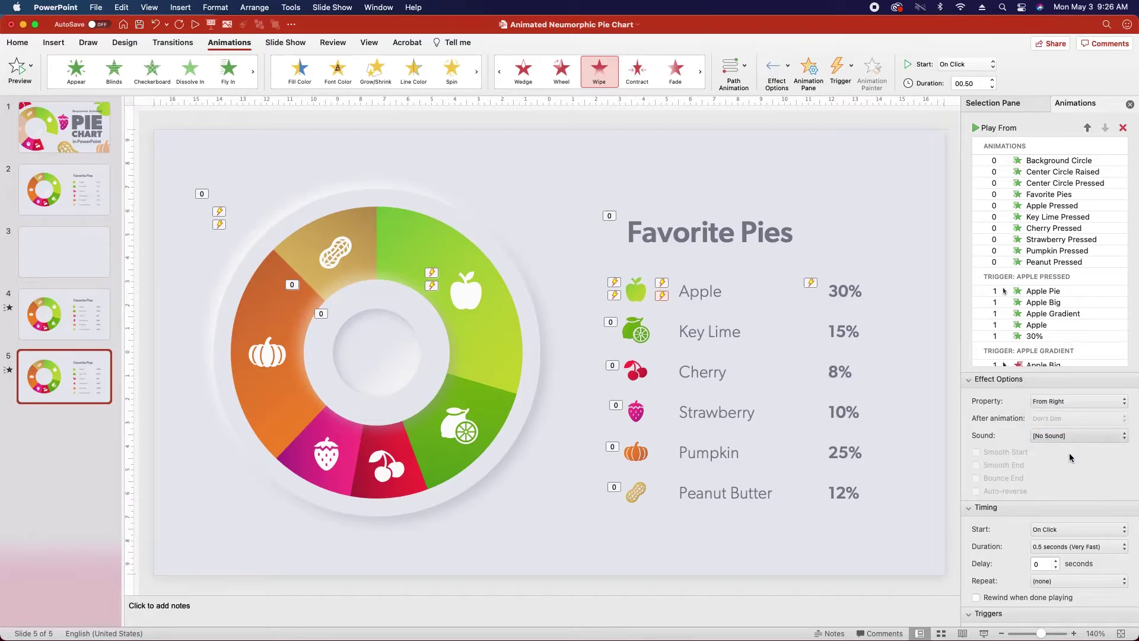
{"action": "left_click", "coordinate": [1070, 530]}
{"action": "left_click", "coordinate": [1065, 545]}
{"action": "left_click", "coordinate": [1057, 562]}
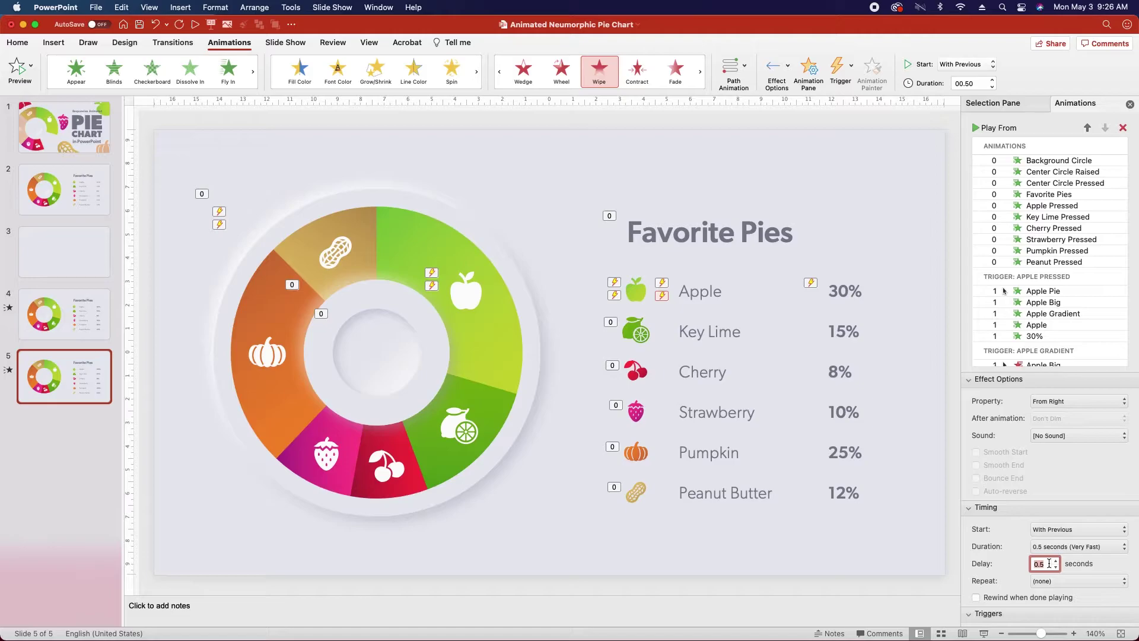
Give the 30% label a Wipe exit from the right, starting With Previous.
{"action": "left_click", "coordinate": [837, 291]}
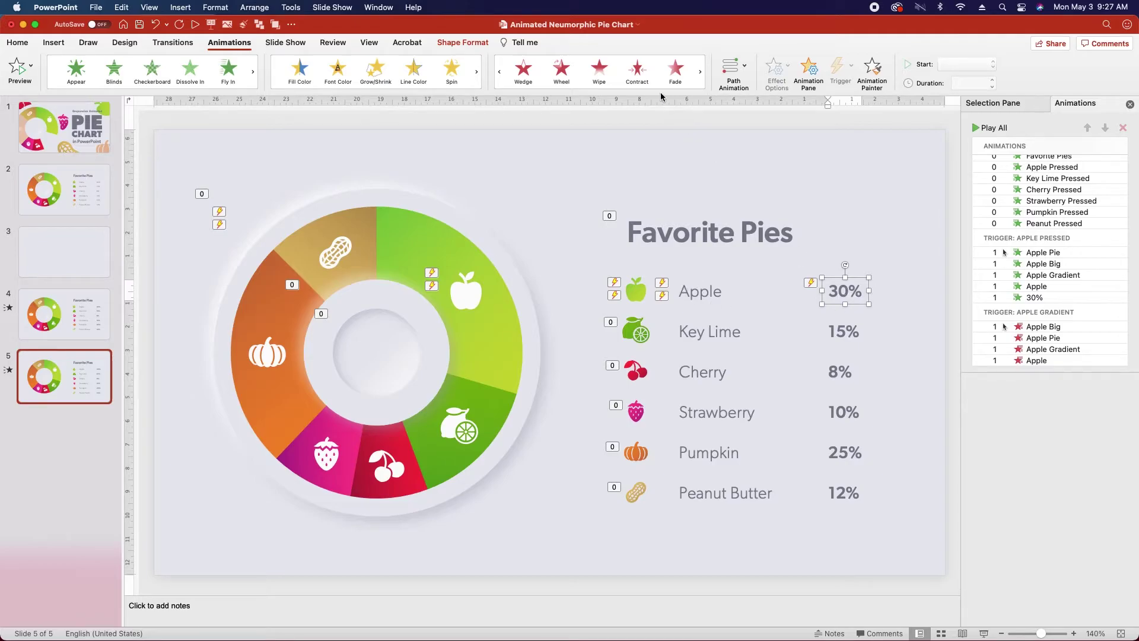
{"action": "left_click", "coordinate": [600, 71]}
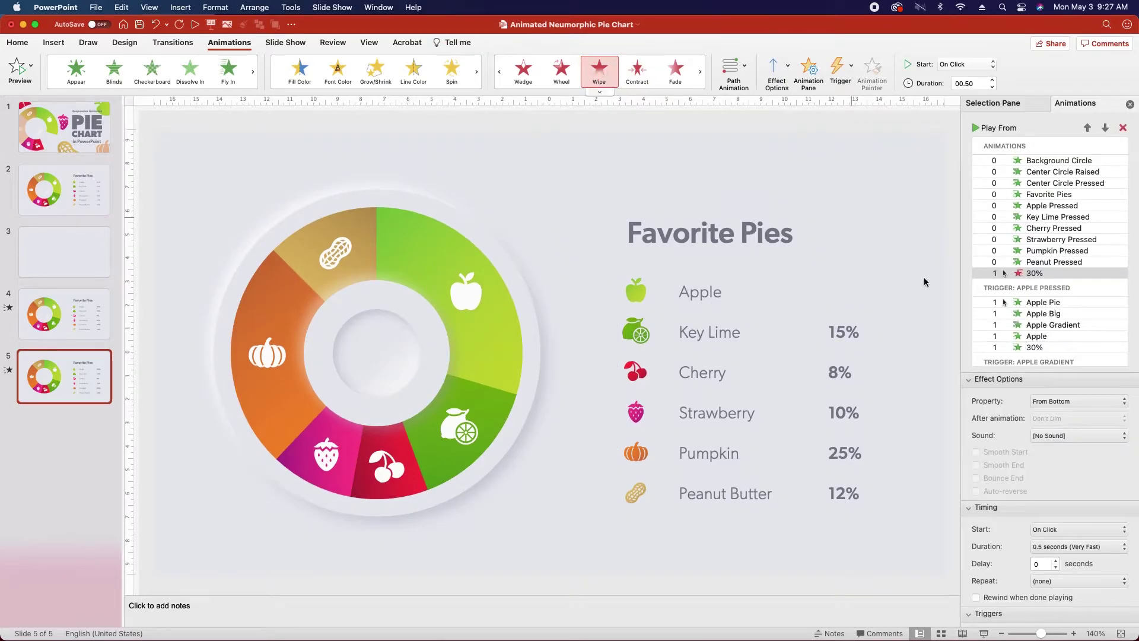
{"action": "left_click", "coordinate": [987, 586]}
{"action": "left_click", "coordinate": [1062, 585]}
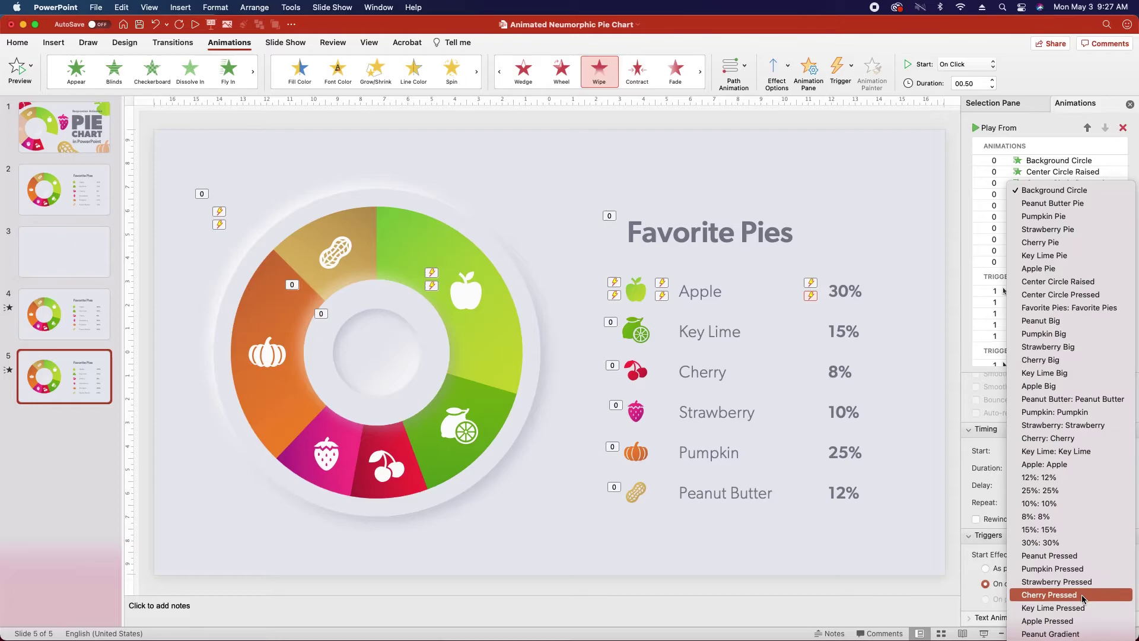
{"action": "key", "text": "Escape"}
{"action": "scroll", "coordinate": [1050, 474], "scroll_direction": "up", "scroll_amount": 5}
{"action": "left_click", "coordinate": [1077, 401]}
{"action": "left_click", "coordinate": [1060, 430]}
{"action": "left_click", "coordinate": [1062, 530]}
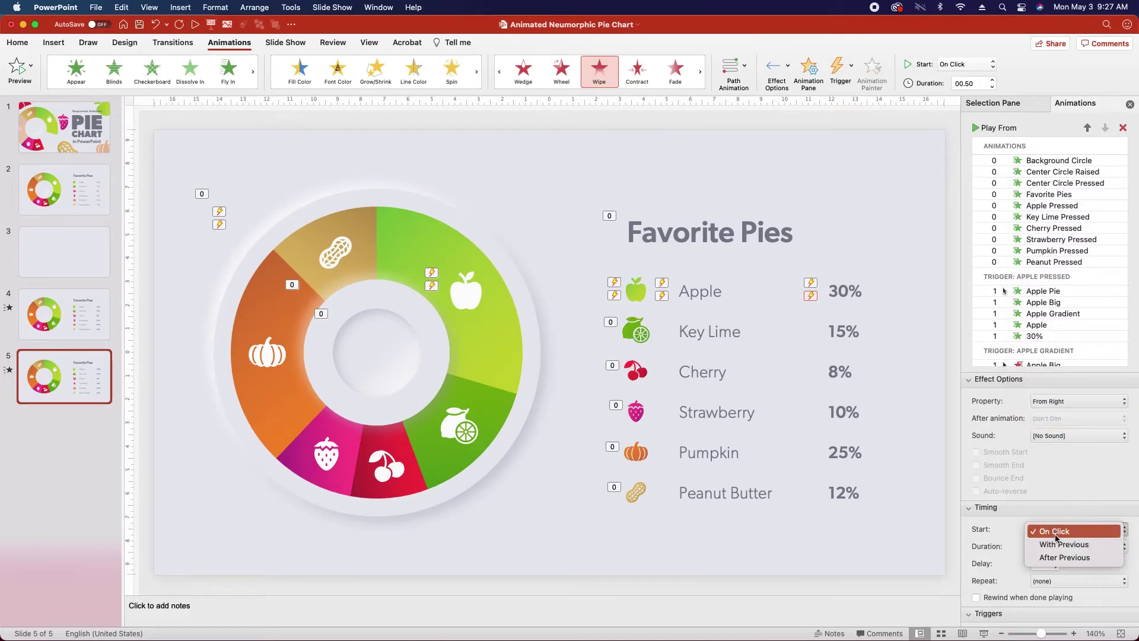
{"action": "left_click", "coordinate": [1059, 542]}
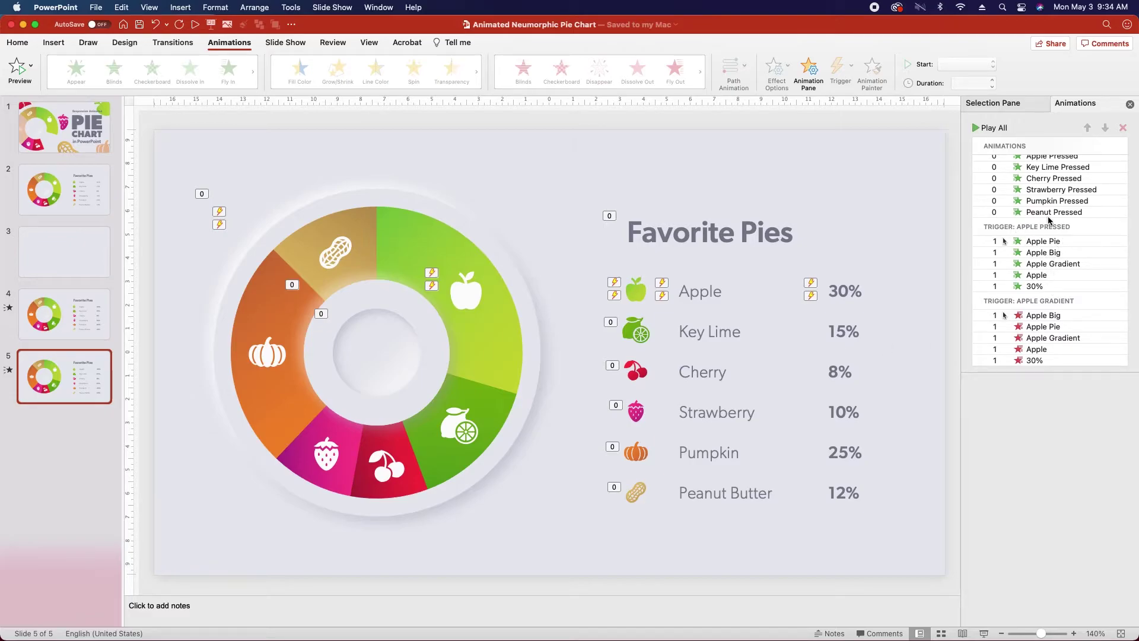
Copy the Apple slice and chart icon animations onto the Key Lime slice and chart icon with Animation Painter.
{"action": "left_click", "coordinate": [460, 358]}
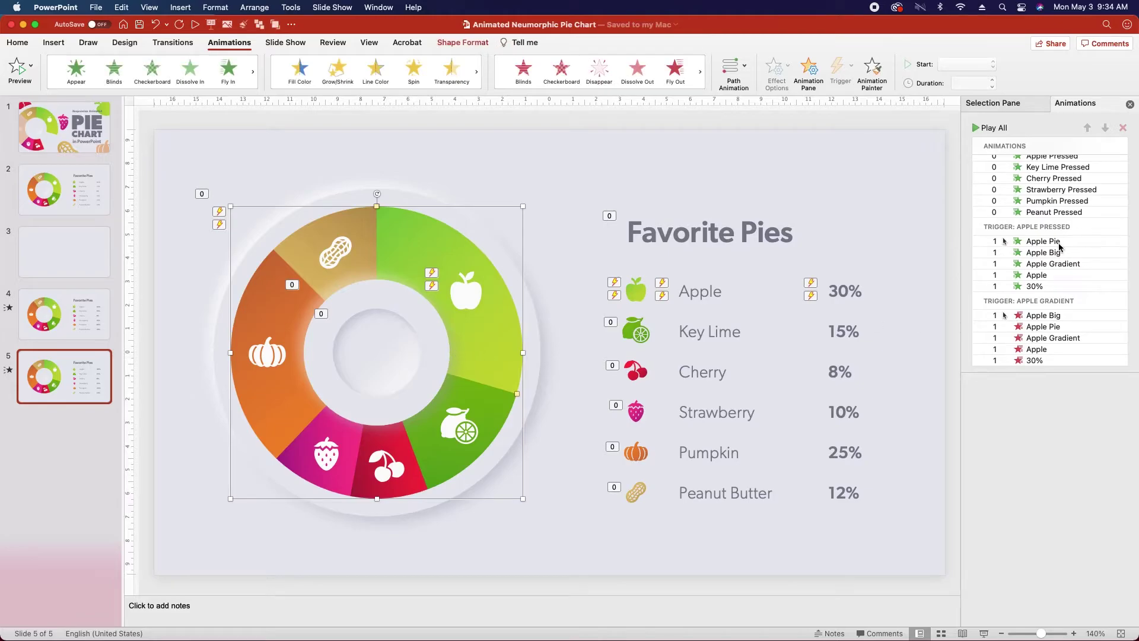
{"action": "left_click", "coordinate": [872, 70]}
{"action": "left_click", "coordinate": [433, 456]}
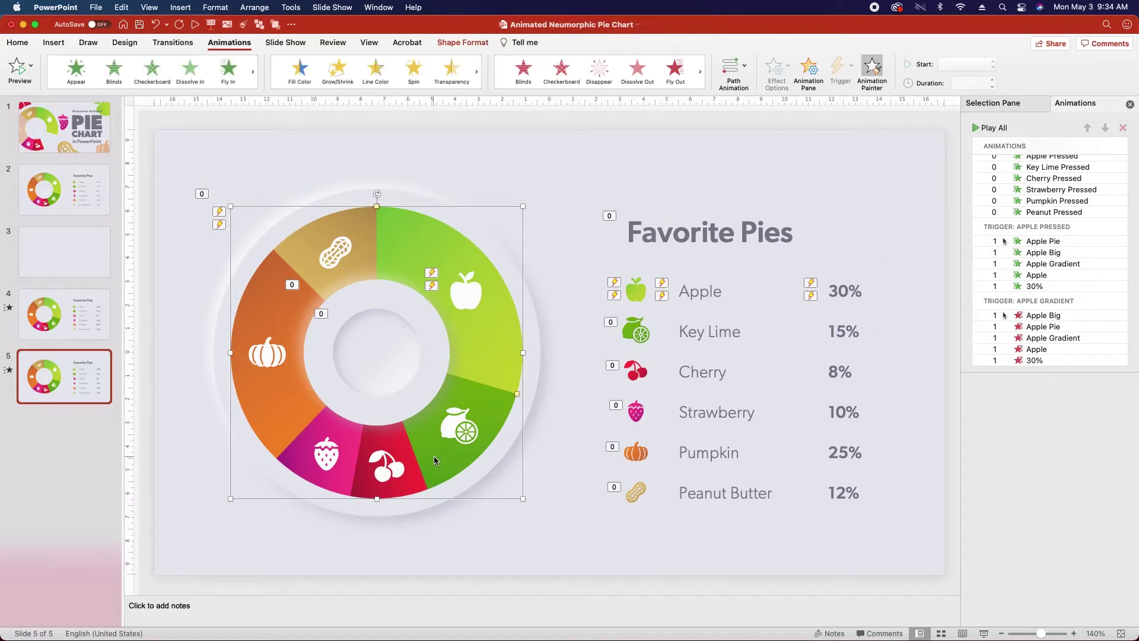
{"action": "left_click", "coordinate": [468, 291]}
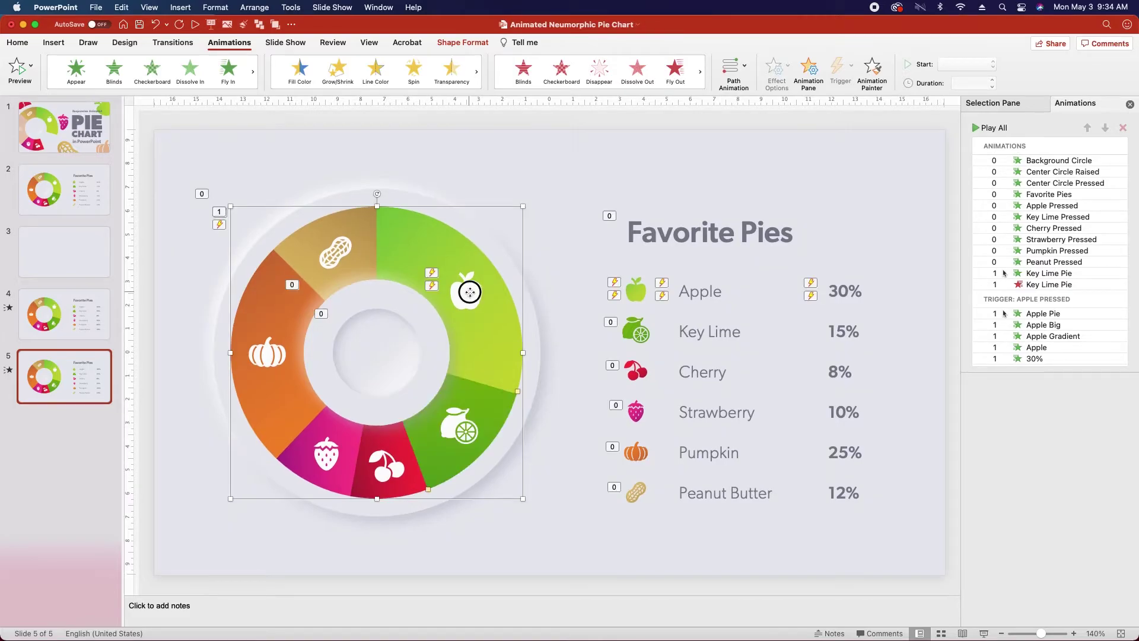
{"action": "left_click", "coordinate": [872, 70]}
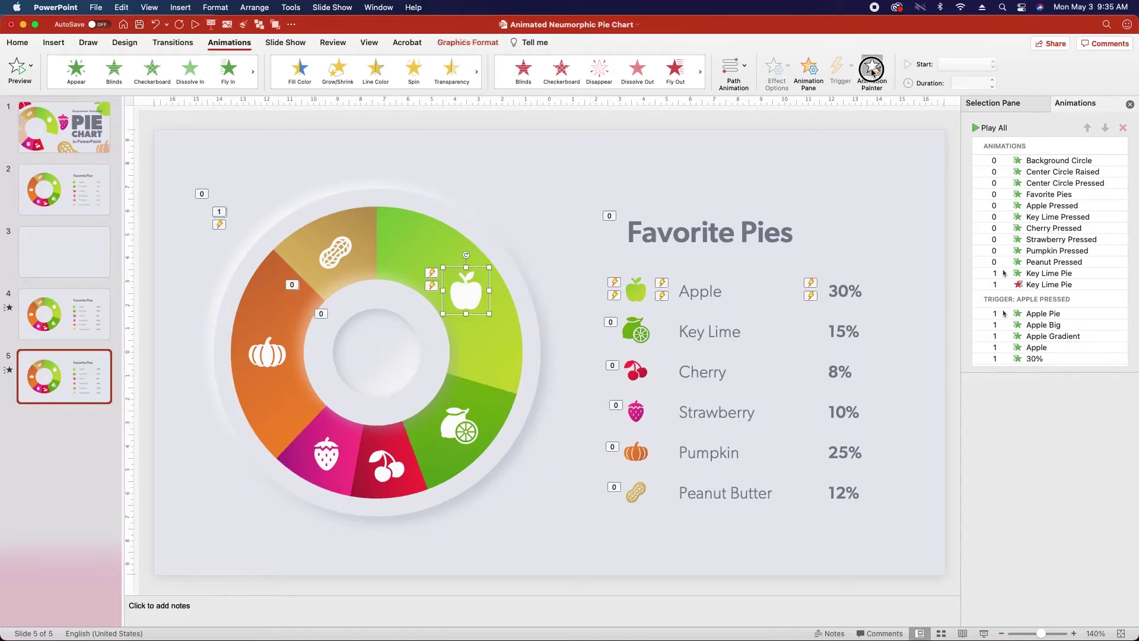
{"action": "left_click", "coordinate": [456, 424]}
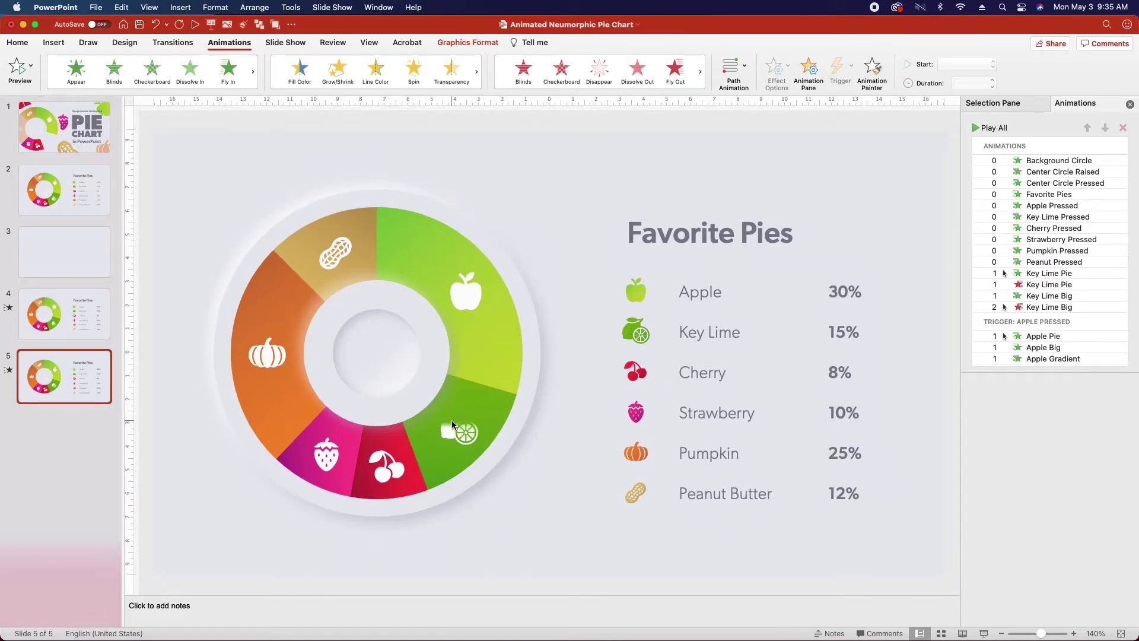
Copy the Apple legend icon, label and 30% animations onto Key Lime's legend icon, label and 15%.
{"action": "left_click", "coordinate": [636, 291]}
{"action": "left_click", "coordinate": [872, 70]}
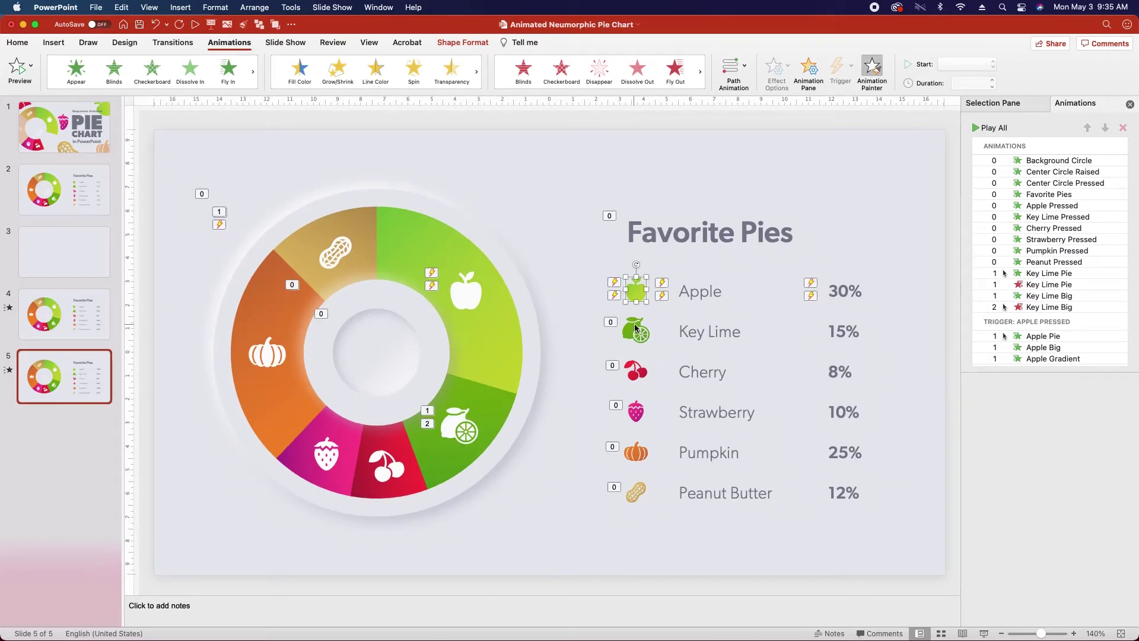
{"action": "left_click", "coordinate": [636, 327]}
{"action": "left_click", "coordinate": [720, 295]}
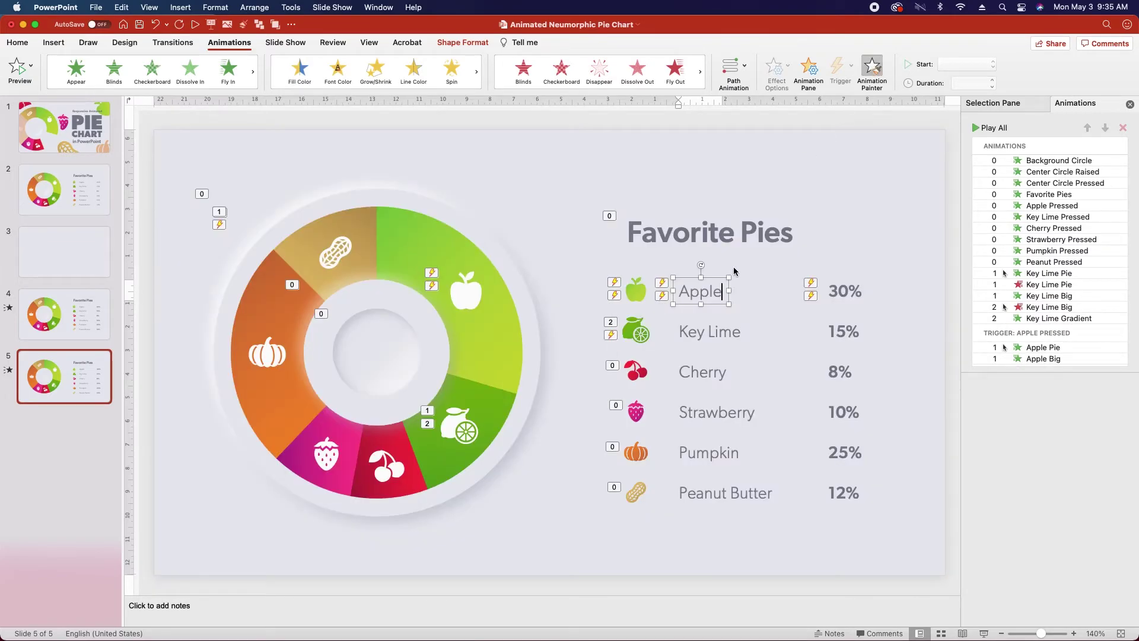
{"action": "left_click", "coordinate": [715, 327]}
{"action": "left_click", "coordinate": [843, 296]}
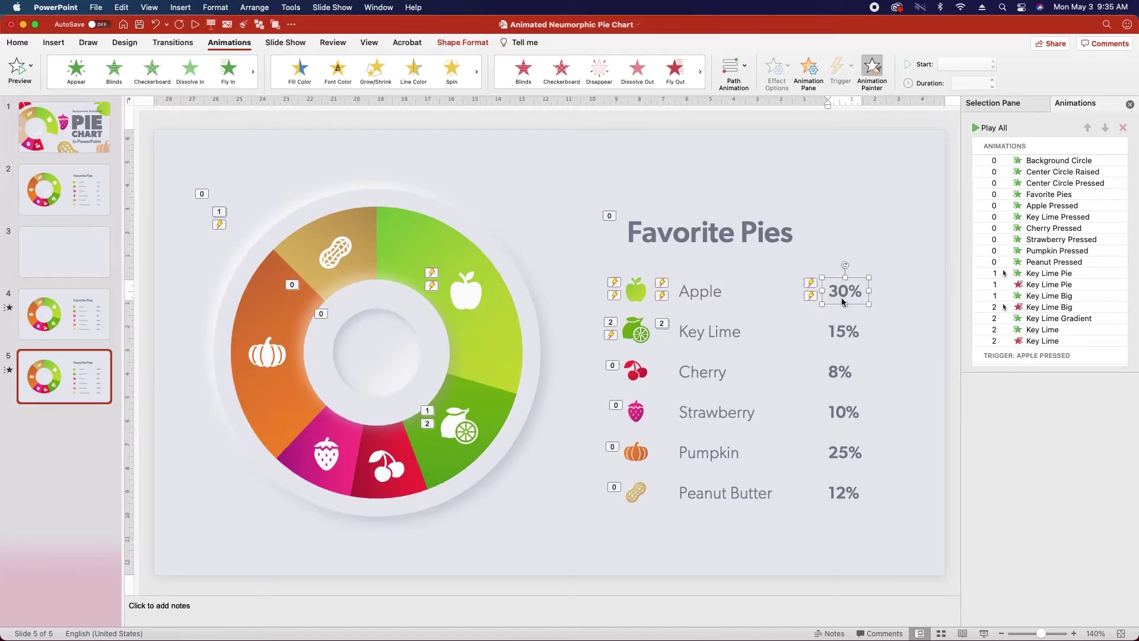
{"action": "left_click", "coordinate": [841, 330]}
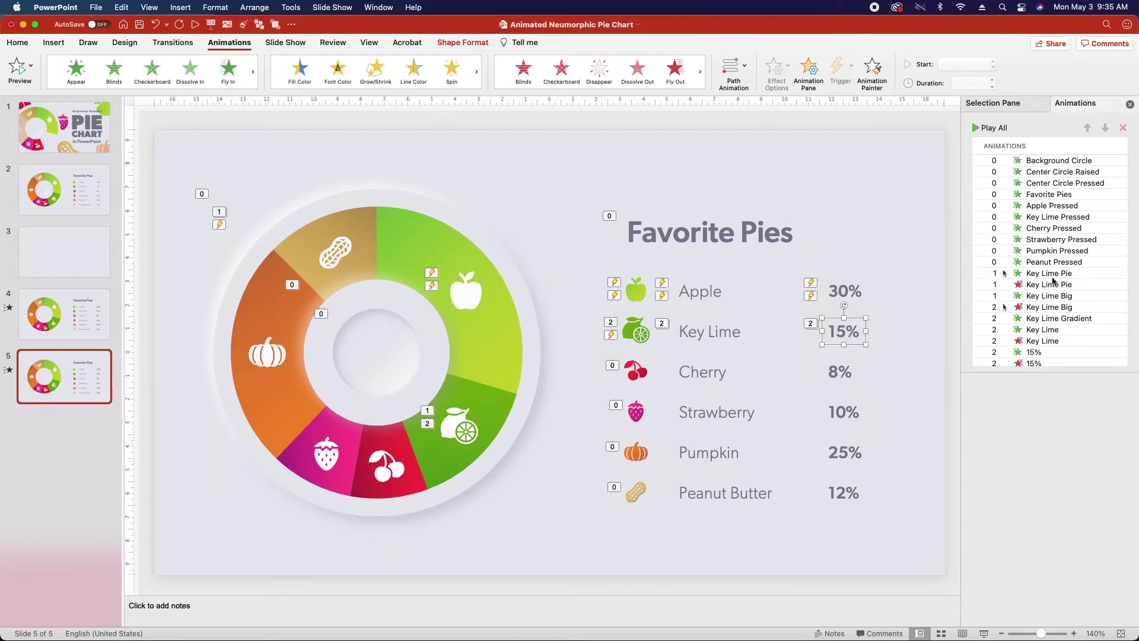
{"action": "scroll", "coordinate": [1083, 289], "scroll_direction": "down", "scroll_amount": 2}
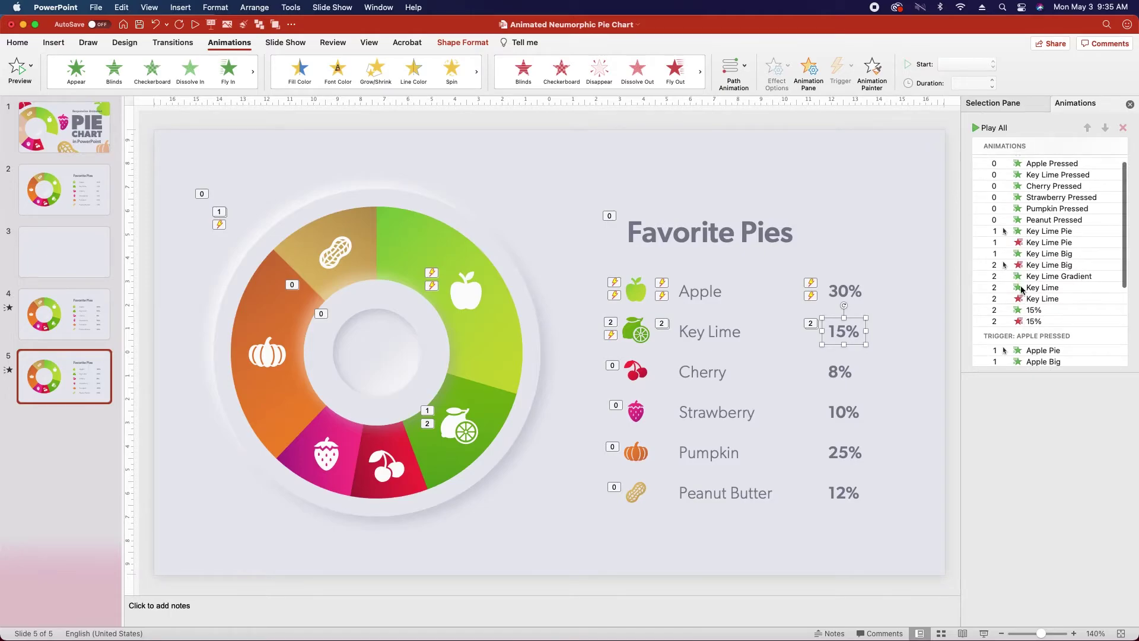
{"action": "scroll", "coordinate": [1019, 287], "scroll_direction": "down", "scroll_amount": 5}
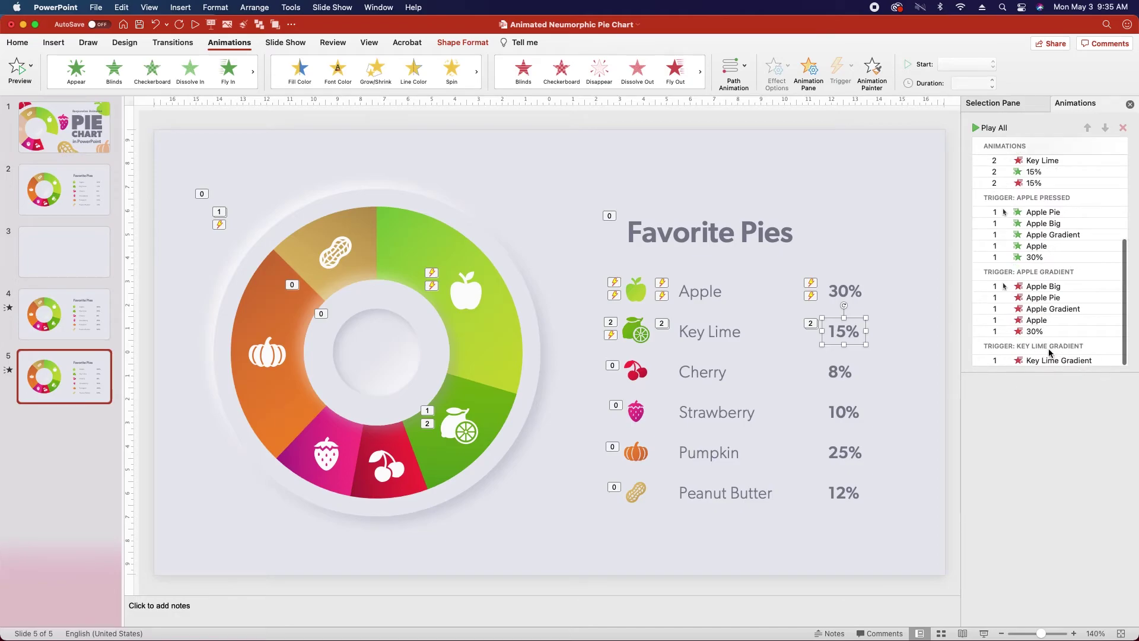
{"action": "scroll", "coordinate": [1053, 361], "scroll_direction": "up", "scroll_amount": 5}
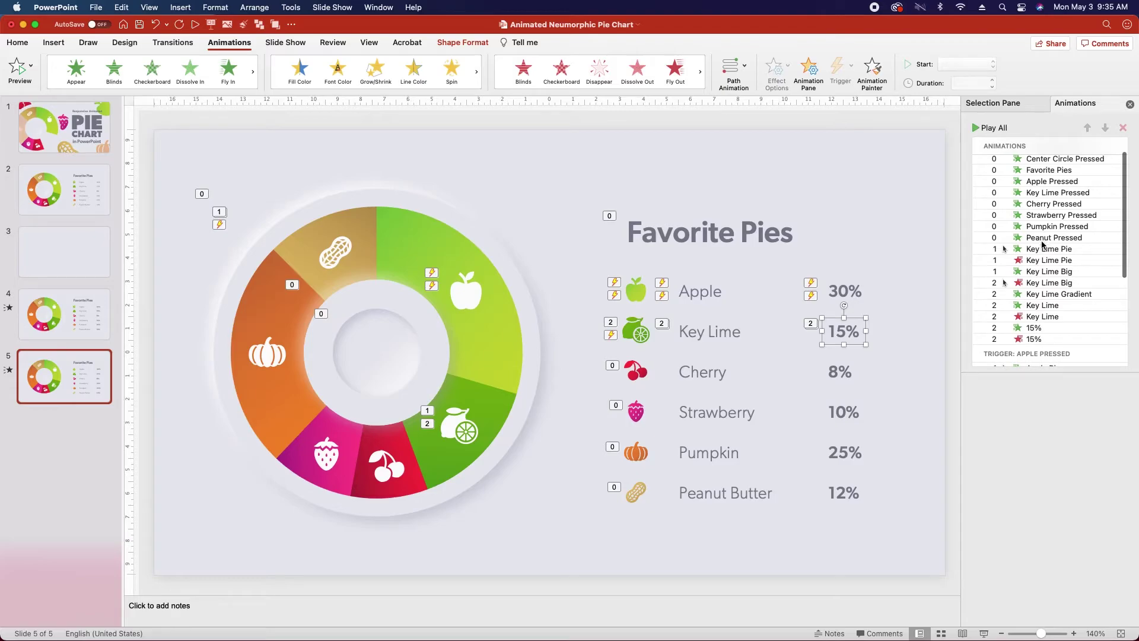
Trigger the Key Lime Pie, Big, Gradient, label and 15% entrances on click of Key Lime Pressed.
{"action": "left_click", "coordinate": [1021, 251]}
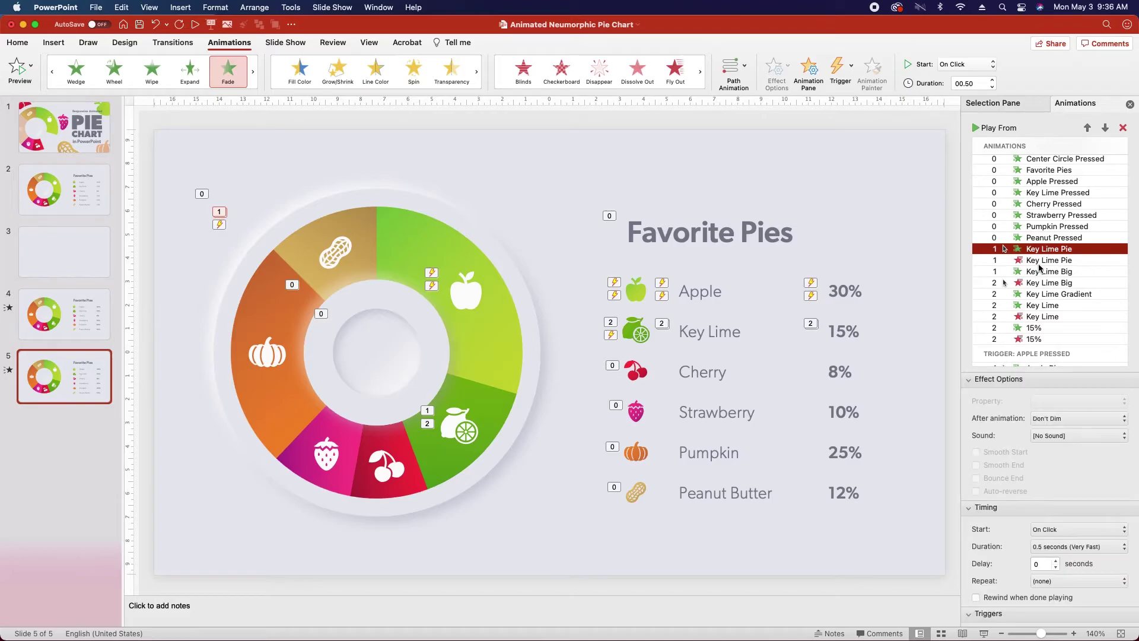
{"action": "left_click", "coordinate": [1037, 273], "text": "super"}
{"action": "left_click", "coordinate": [1035, 295], "text": "super"}
{"action": "left_click", "coordinate": [1032, 306], "text": "super"}
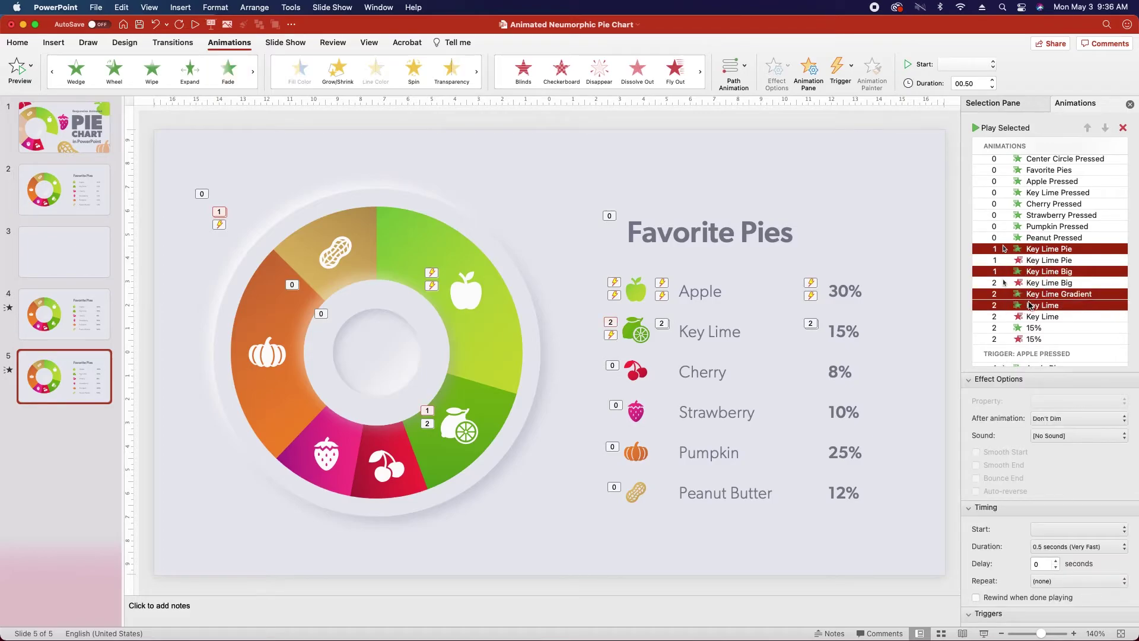
{"action": "left_click", "coordinate": [1028, 328], "text": "super"}
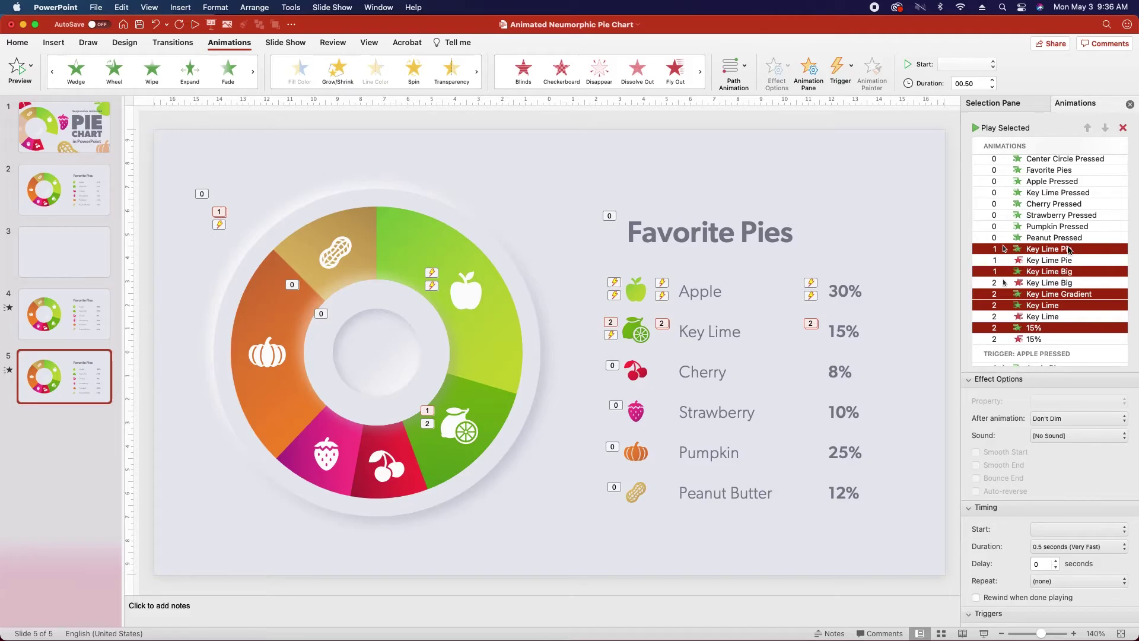
{"action": "scroll", "coordinate": [993, 594], "scroll_direction": "down", "scroll_amount": 3}
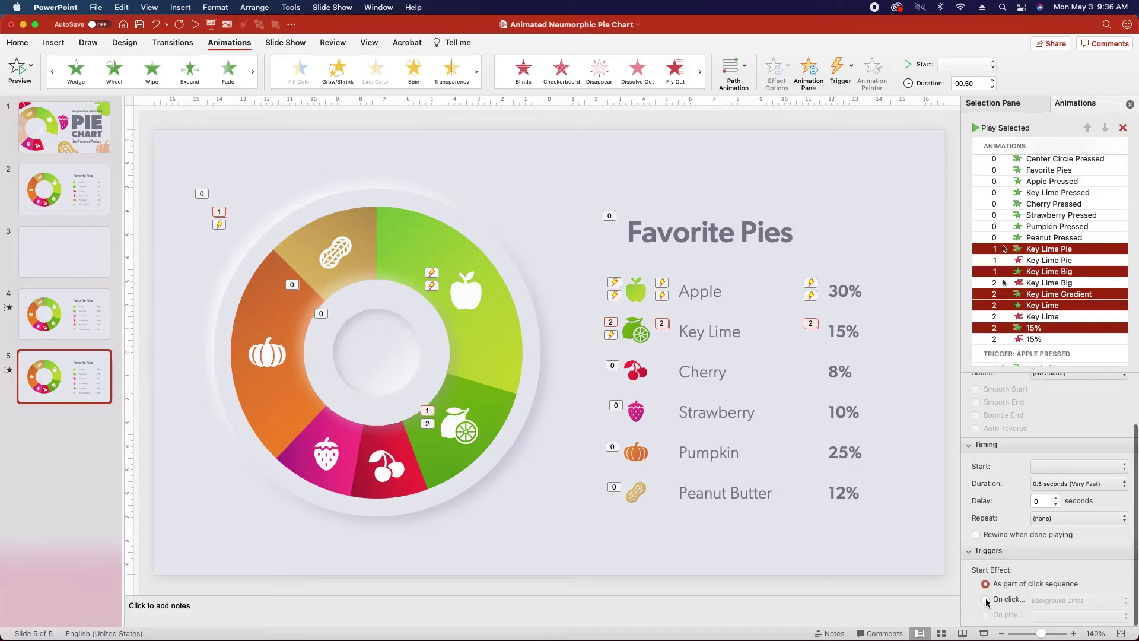
{"action": "left_click", "coordinate": [986, 600]}
{"action": "left_click", "coordinate": [1095, 601]}
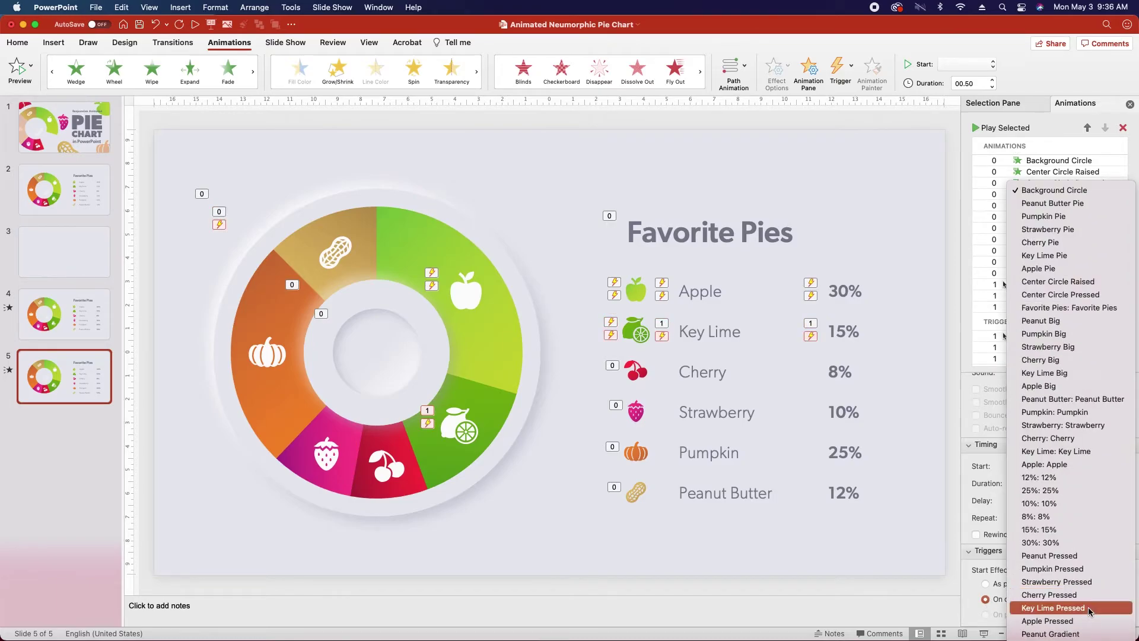
{"action": "left_click", "coordinate": [1089, 607]}
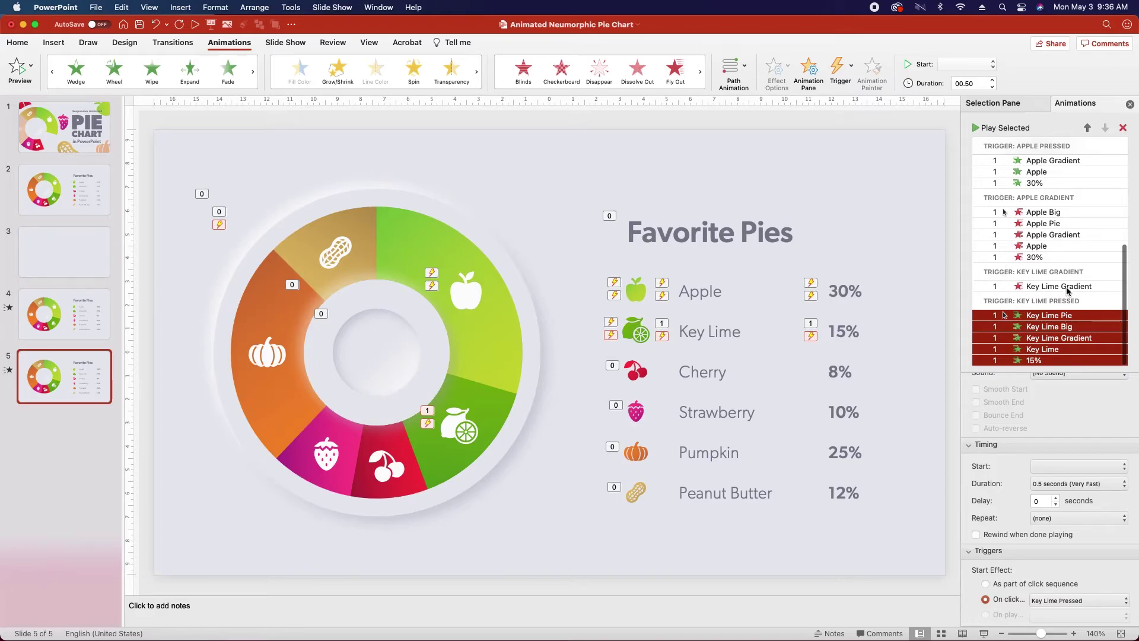
{"action": "scroll", "coordinate": [1068, 250], "scroll_direction": "up", "scroll_amount": 4}
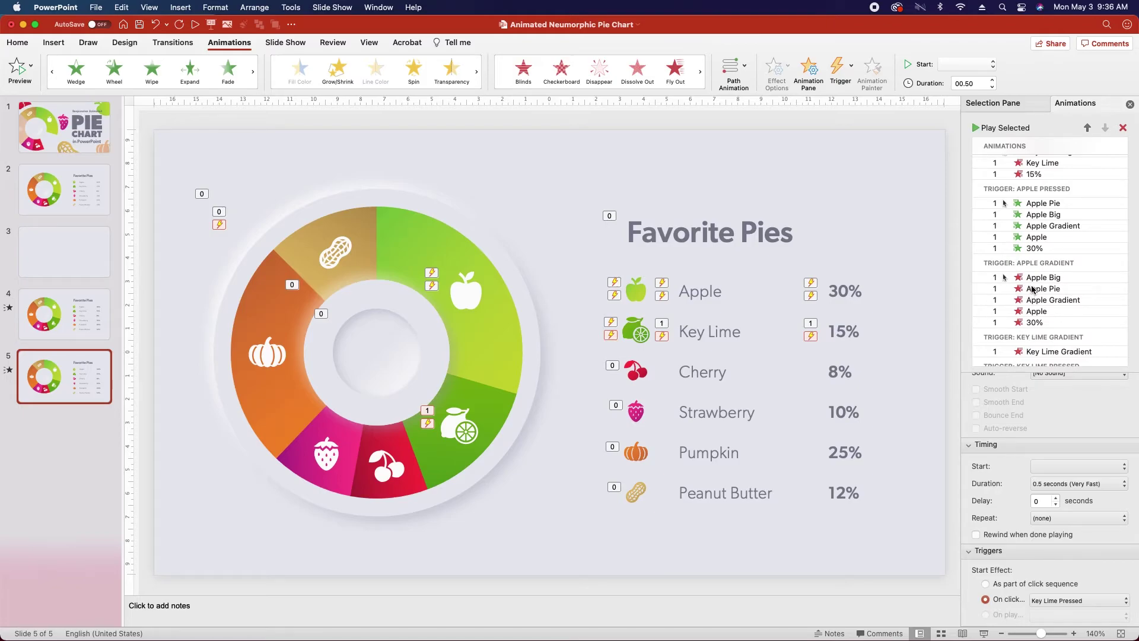
{"action": "left_click", "coordinate": [1043, 365]}
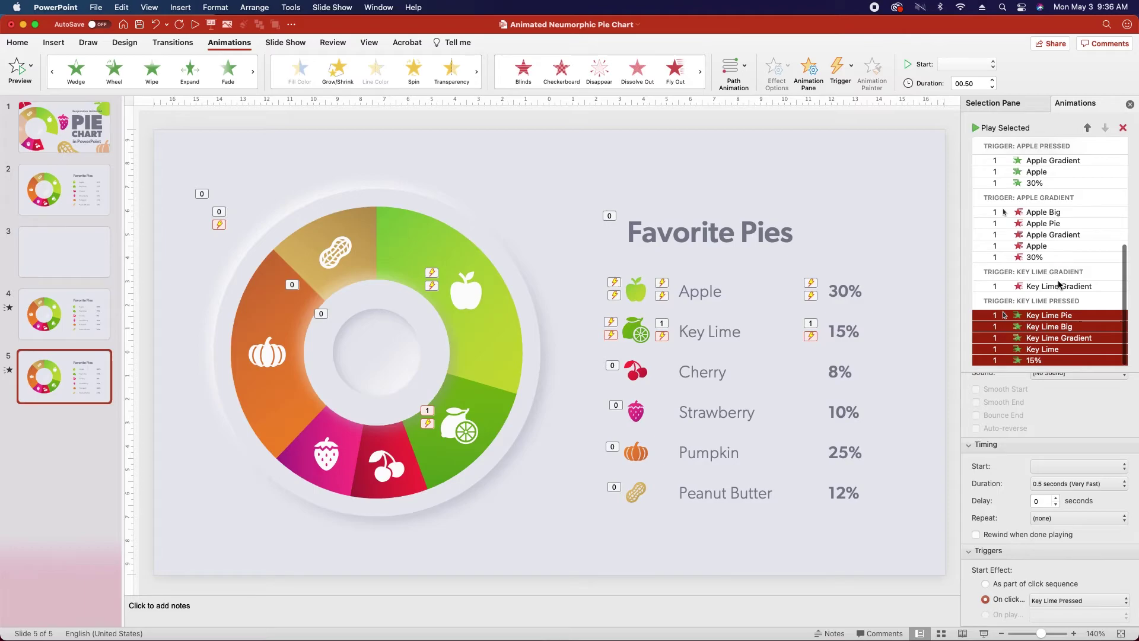
{"action": "scroll", "coordinate": [1060, 284], "scroll_direction": "up", "scroll_amount": 8}
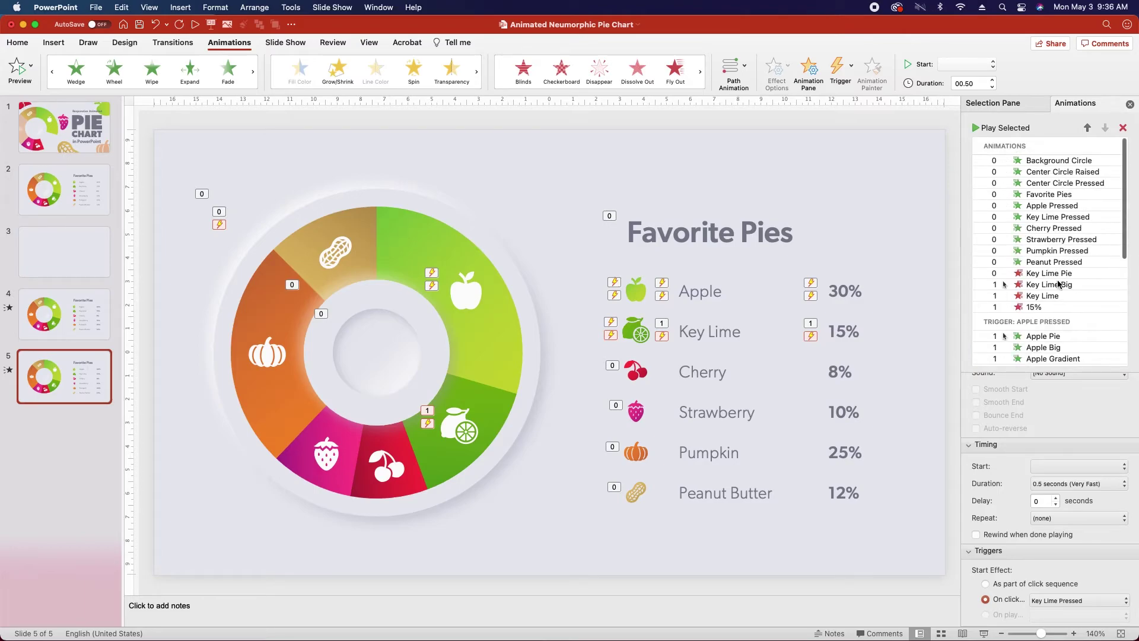
Trigger the Key Lime Pie-through-15% exits plus the Key Lime Gradient exit on click of Key Lime Gradient.
{"action": "left_click", "coordinate": [1038, 276]}
{"action": "left_click", "coordinate": [1049, 305], "text": "shift"}
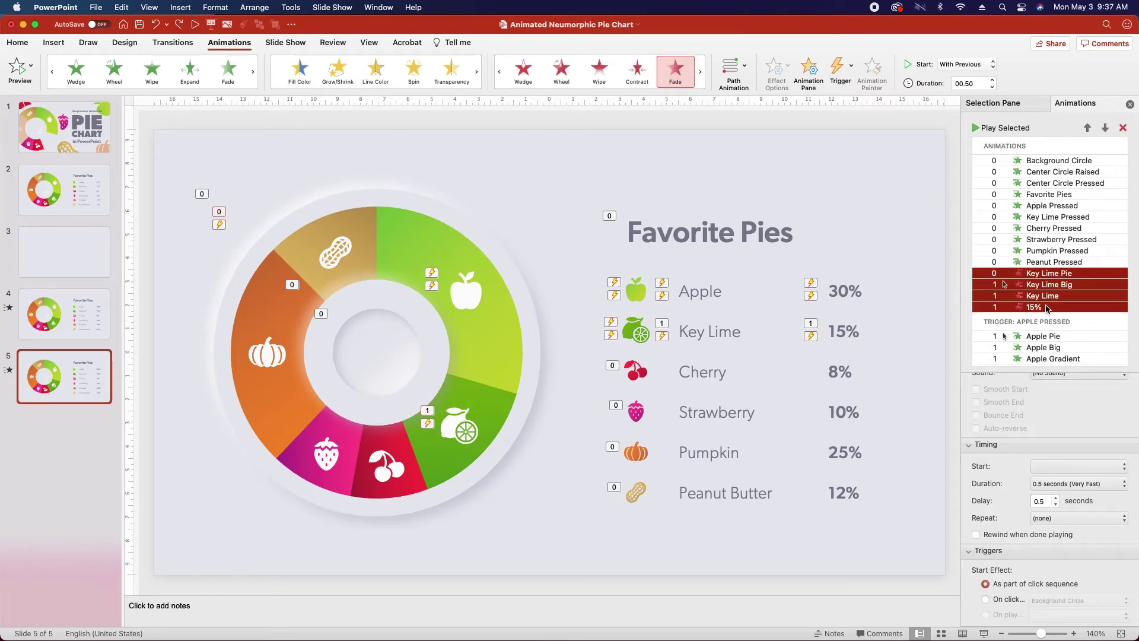
{"action": "scroll", "coordinate": [1046, 300], "scroll_direction": "down", "scroll_amount": 6}
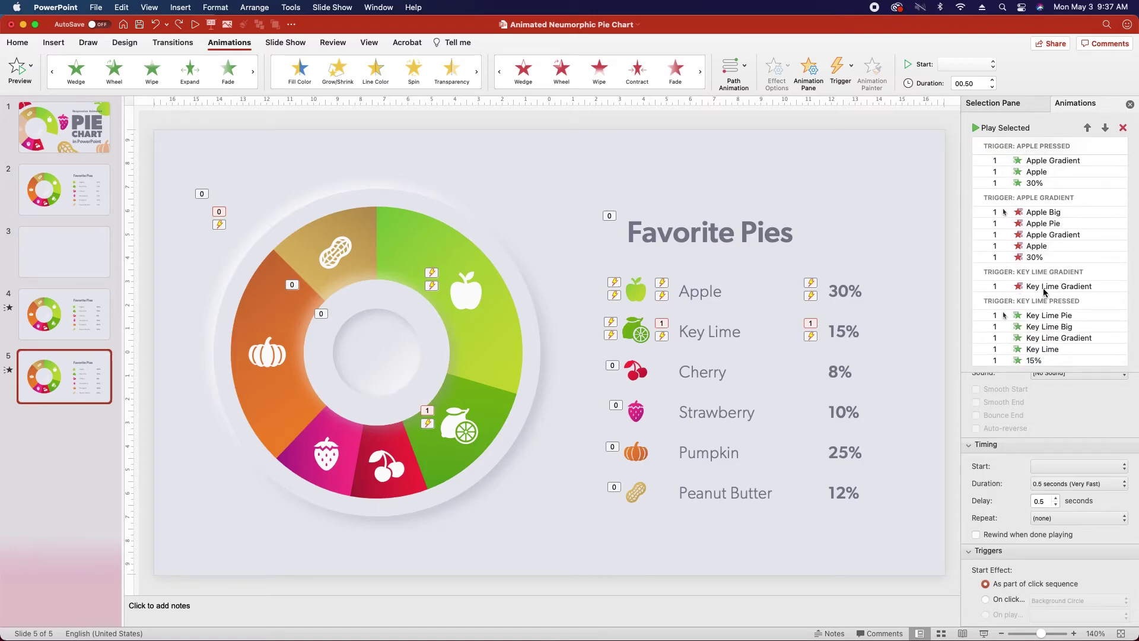
{"action": "left_click", "coordinate": [1045, 288]}
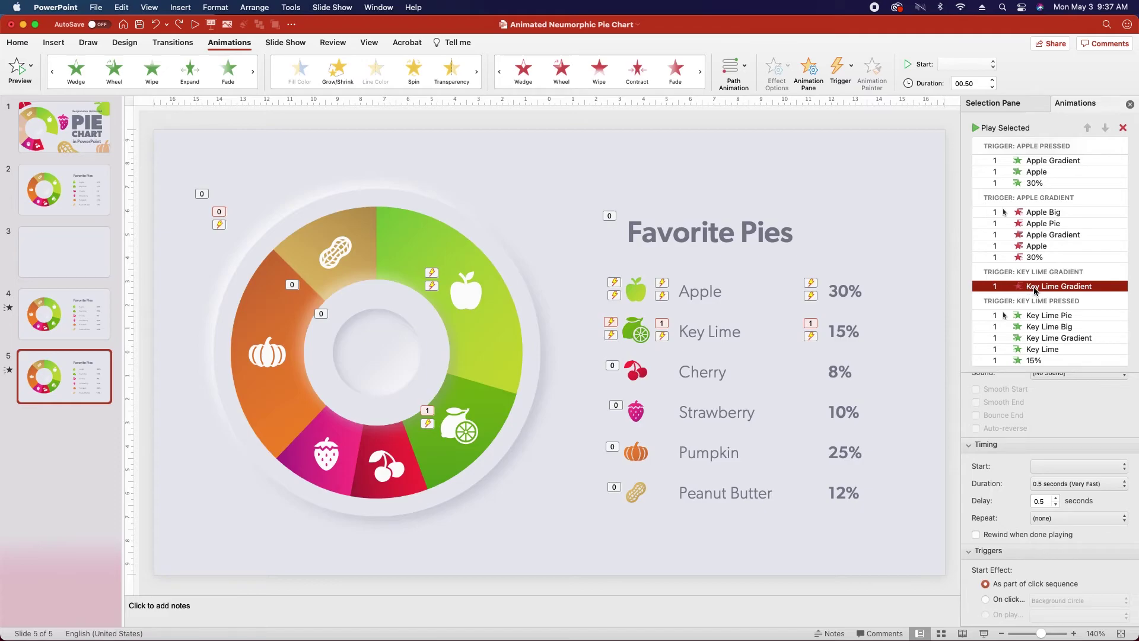
{"action": "left_click", "coordinate": [986, 599]}
{"action": "left_click", "coordinate": [1071, 600]}
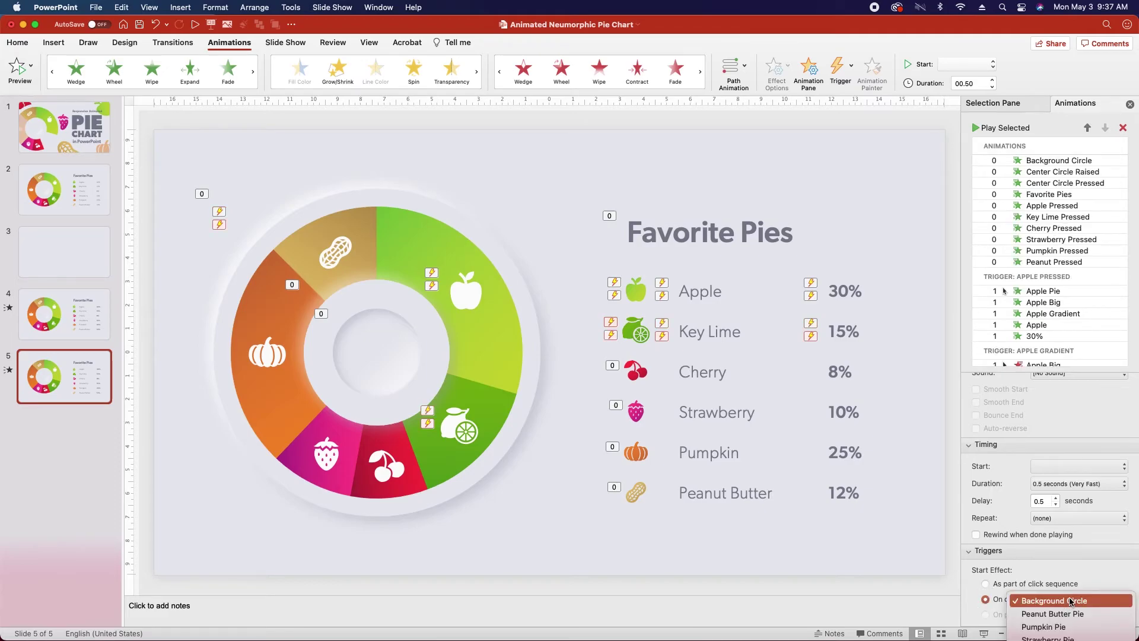
{"action": "scroll", "coordinate": [1073, 602], "scroll_direction": "down", "scroll_amount": 5}
{"action": "left_click", "coordinate": [1073, 600]}
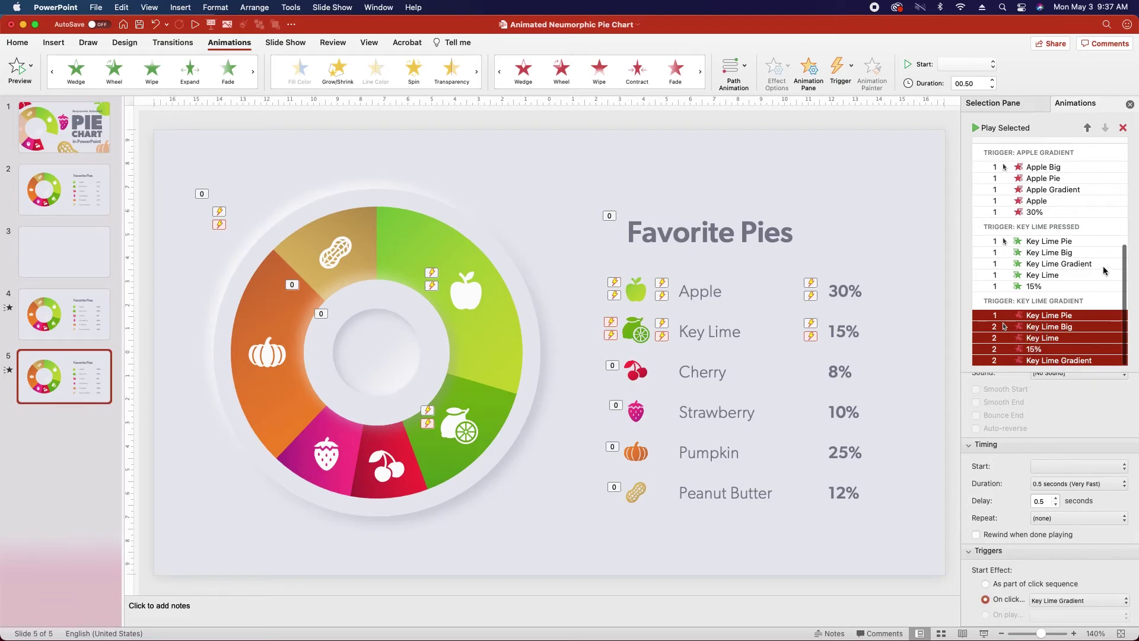
Move the Key Lime Big exit to play first in the Key Lime Gradient trigger group.
{"action": "left_click", "coordinate": [1054, 329]}
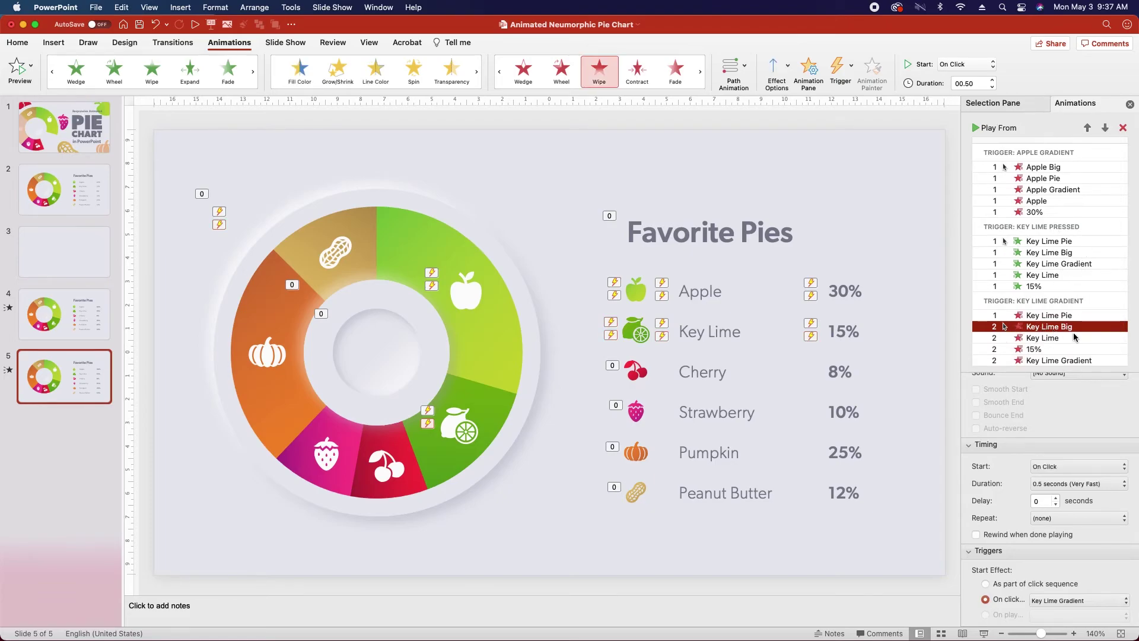
{"action": "left_click", "coordinate": [1088, 128]}
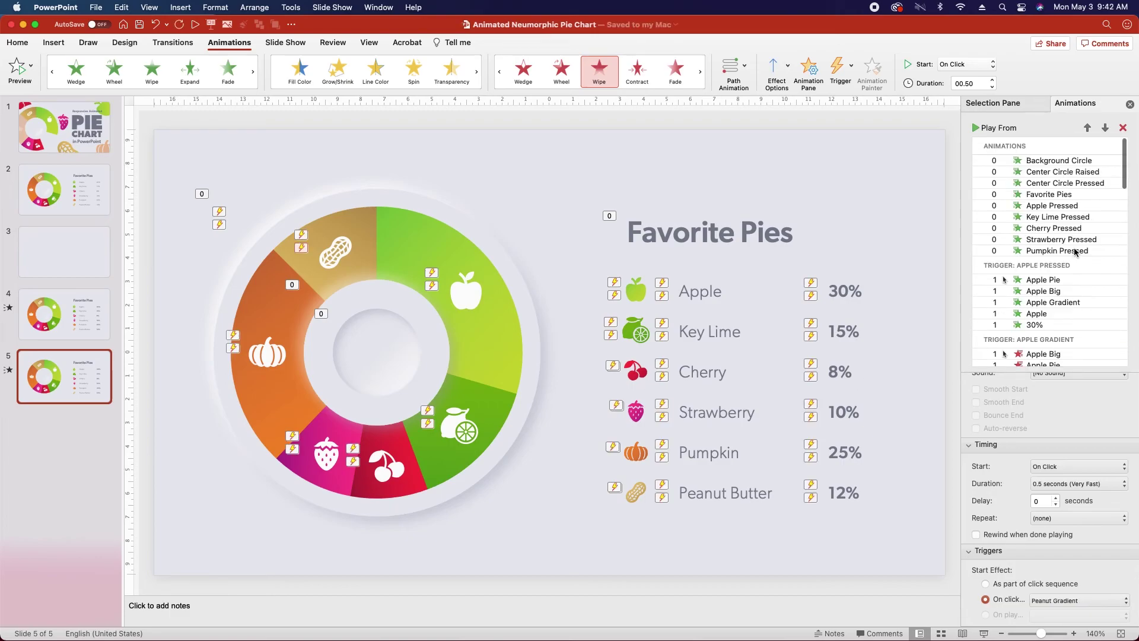
{"action": "scroll", "coordinate": [1065, 228], "scroll_direction": "down", "scroll_amount": 5}
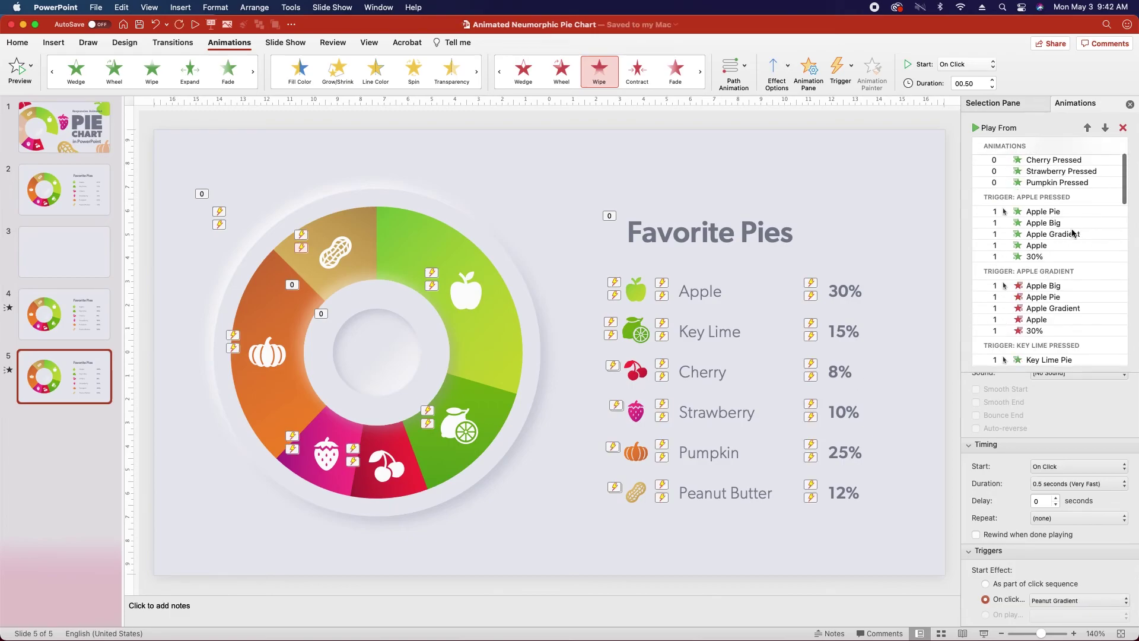